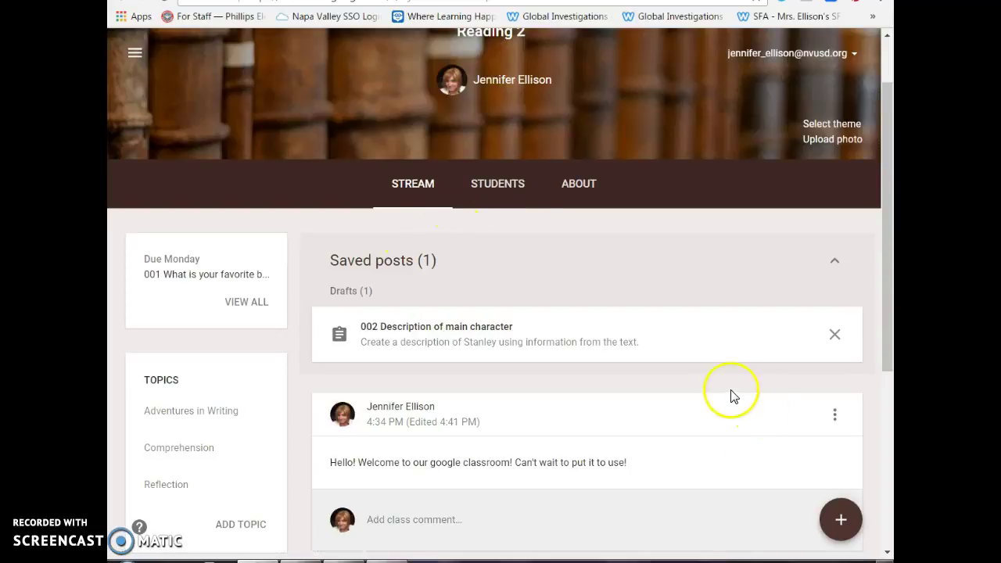
Create a new assignment for Reading 2 with the title "003 Write On Question"
mouse_move(841, 519)
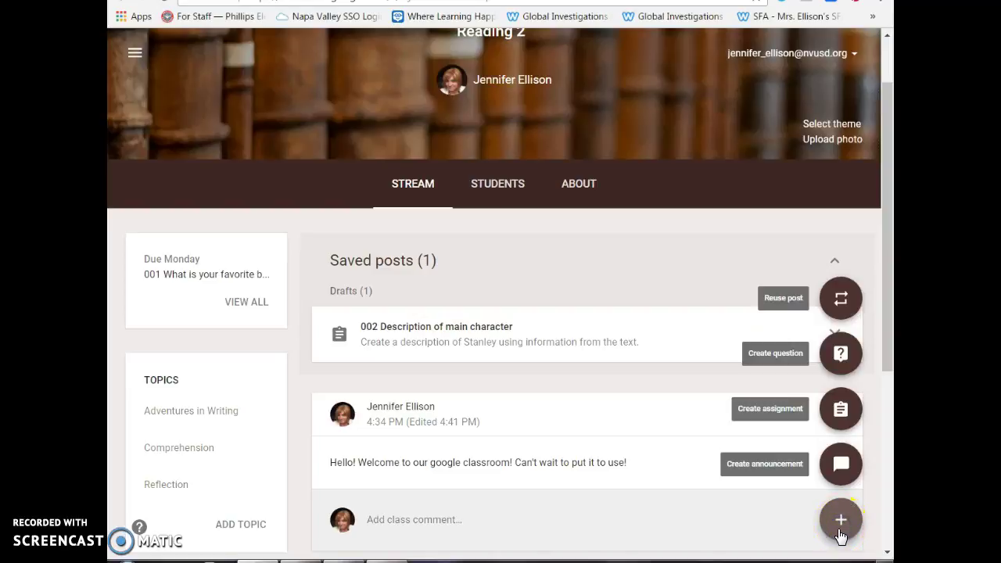
left_click(847, 423)
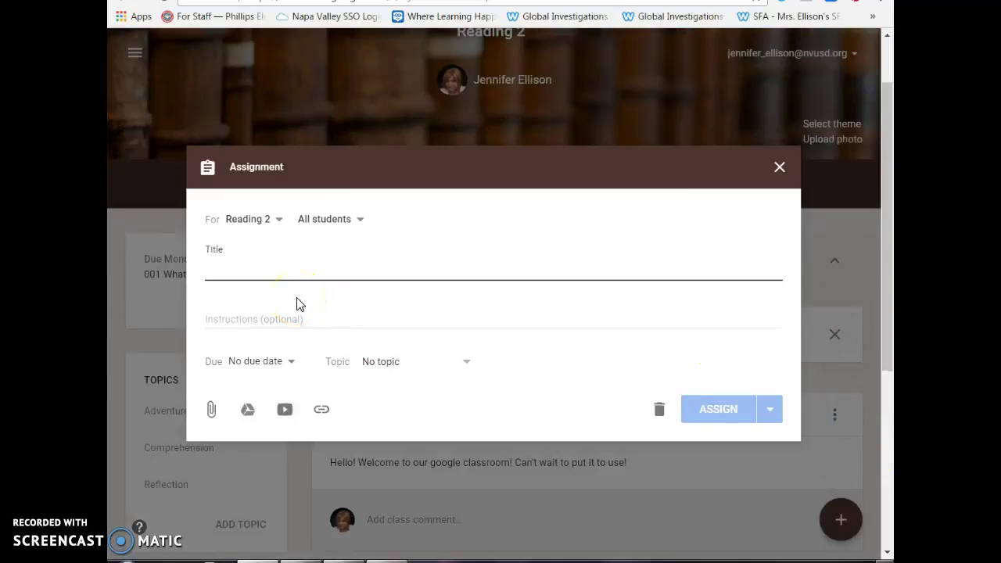
type("00")
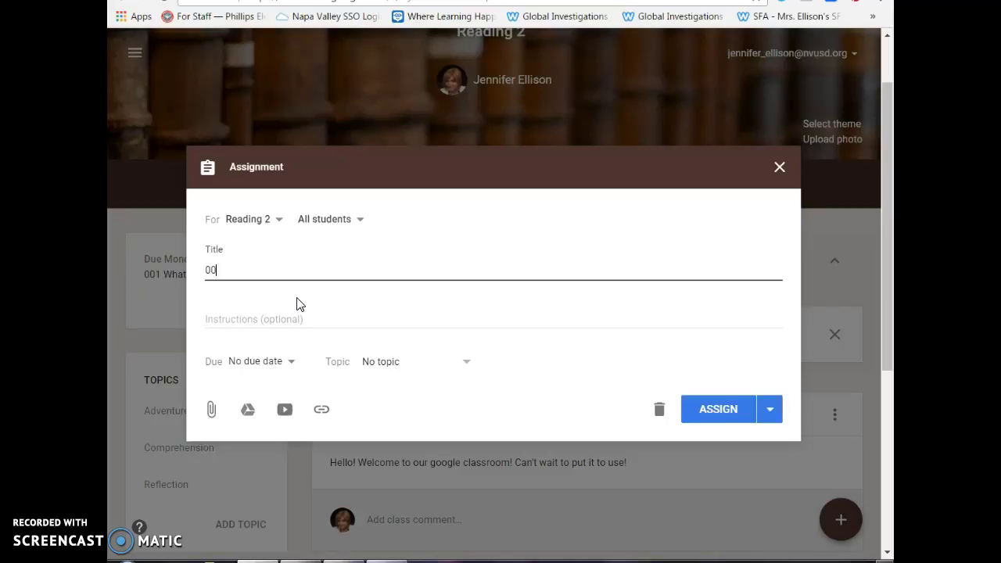
type("3 Write On Question")
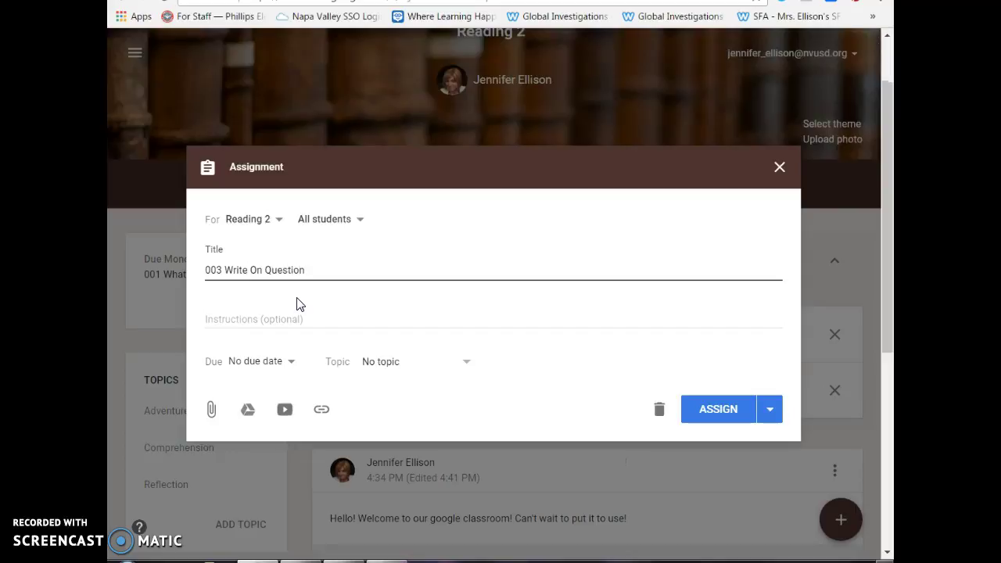
Attach the Google Doc "012 Holes 1.3" from Google Drive to the assignment
left_click(248, 410)
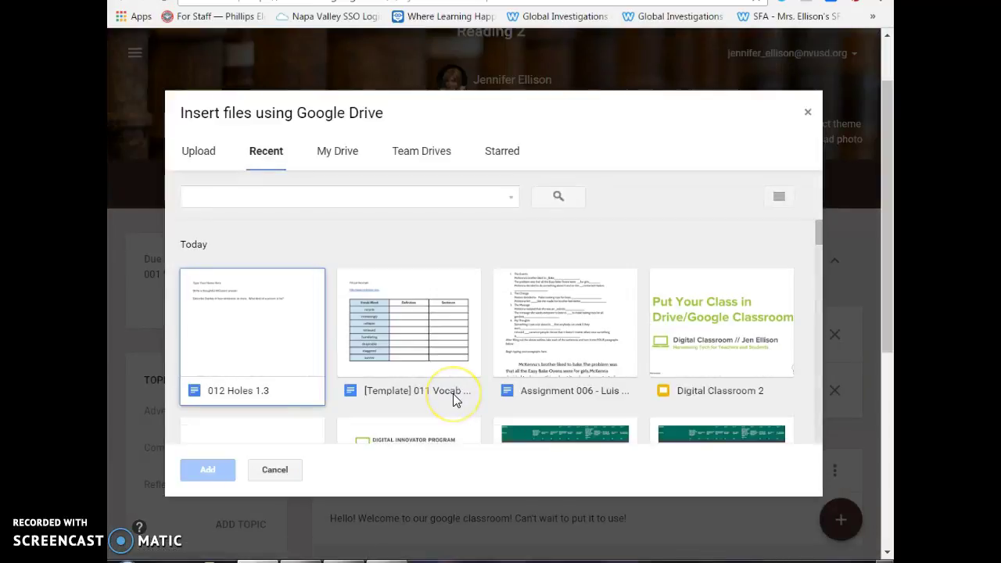
left_click(554, 303)
left_click(257, 313)
left_click(260, 324)
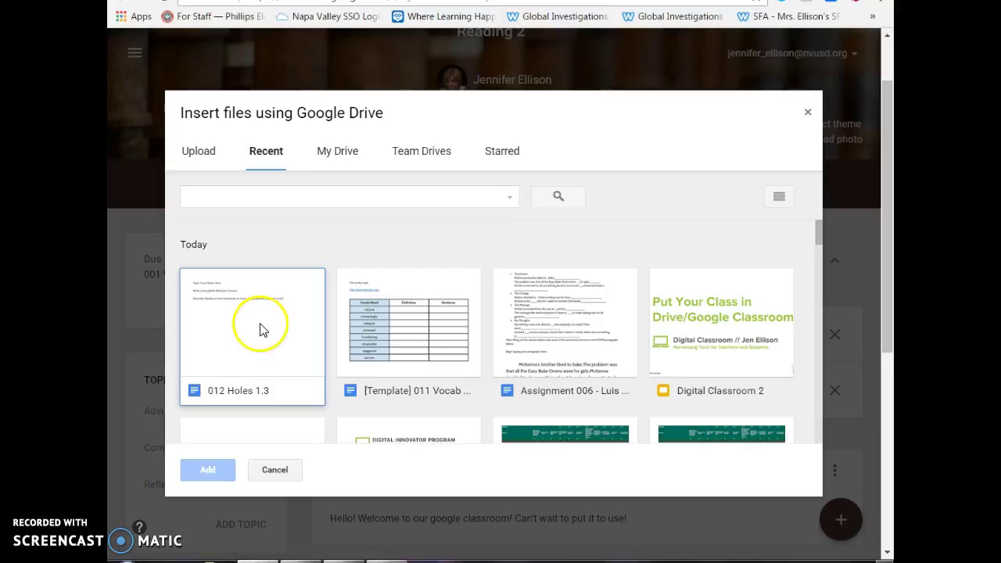
left_click(210, 472)
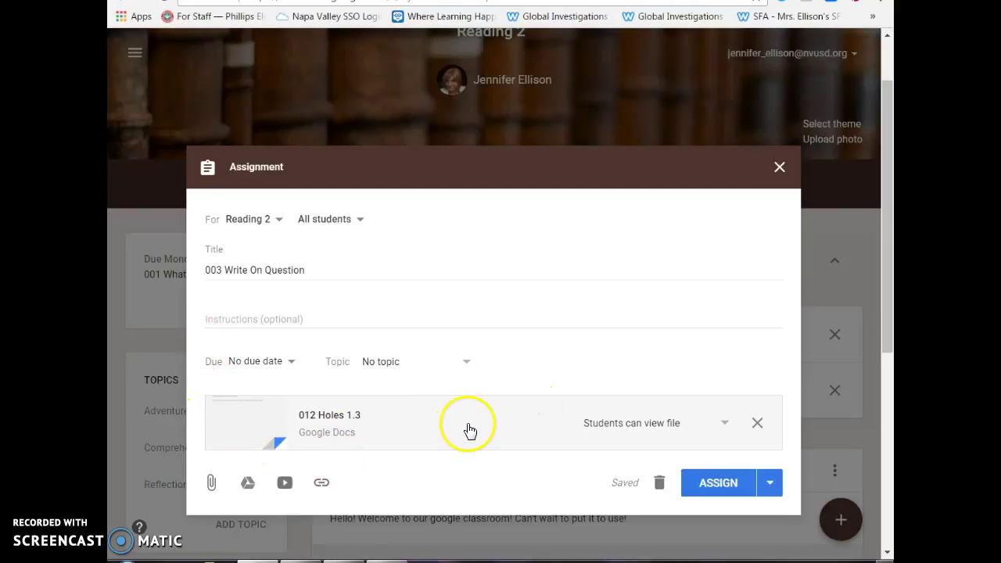
Try to open the student access options of the attached document, and remove the attachment from the assignment
left_click(723, 427)
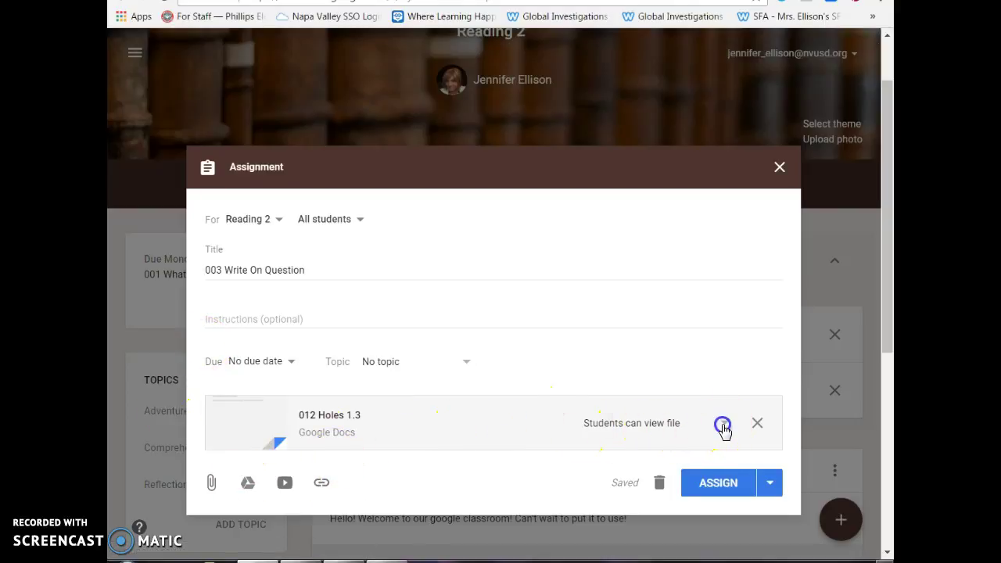
left_click(722, 423)
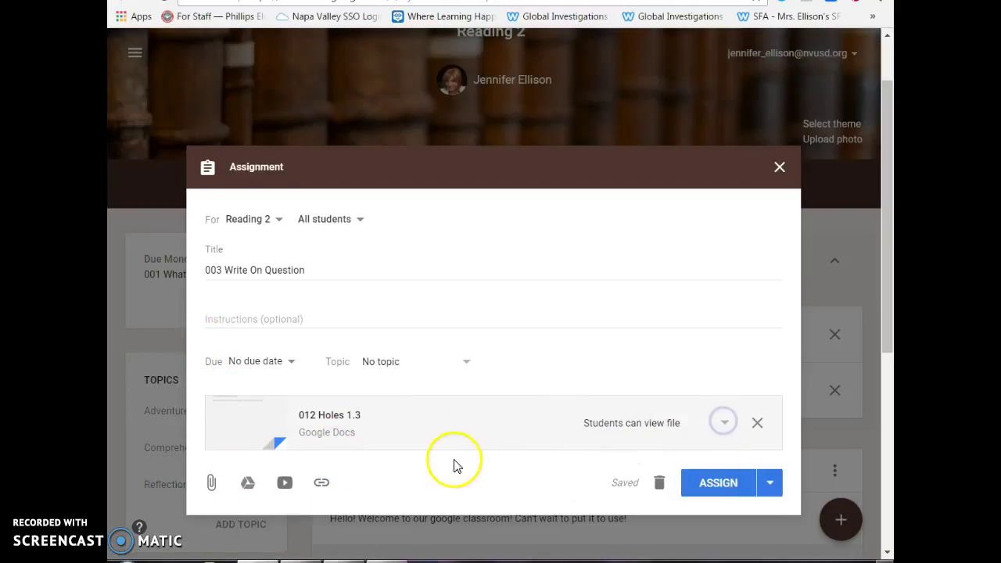
left_click(758, 422)
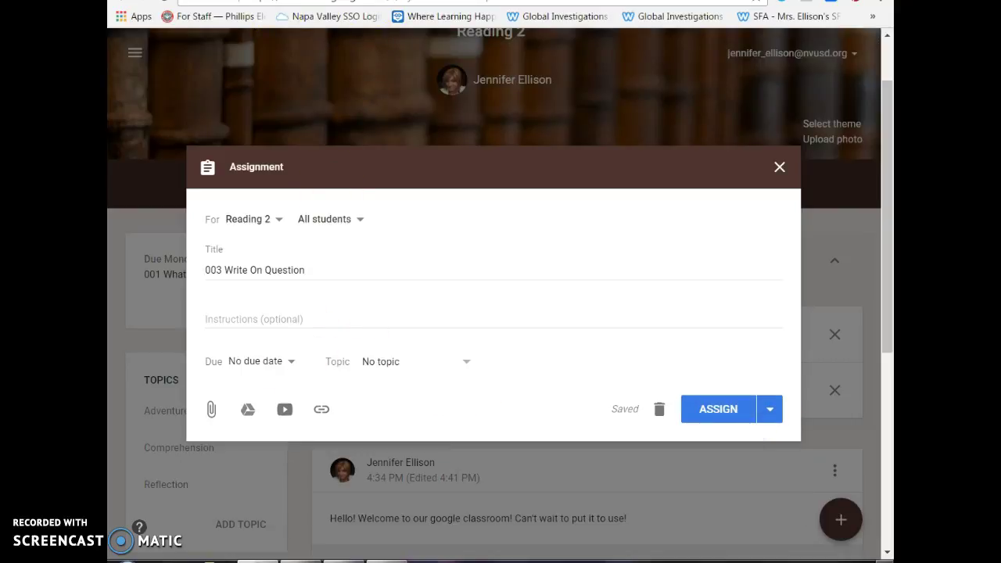
Switch to the "012 Holes 1.3" document in Google Docs and go over its name line, instruction and question
left_click(282, 1)
left_click(432, 426)
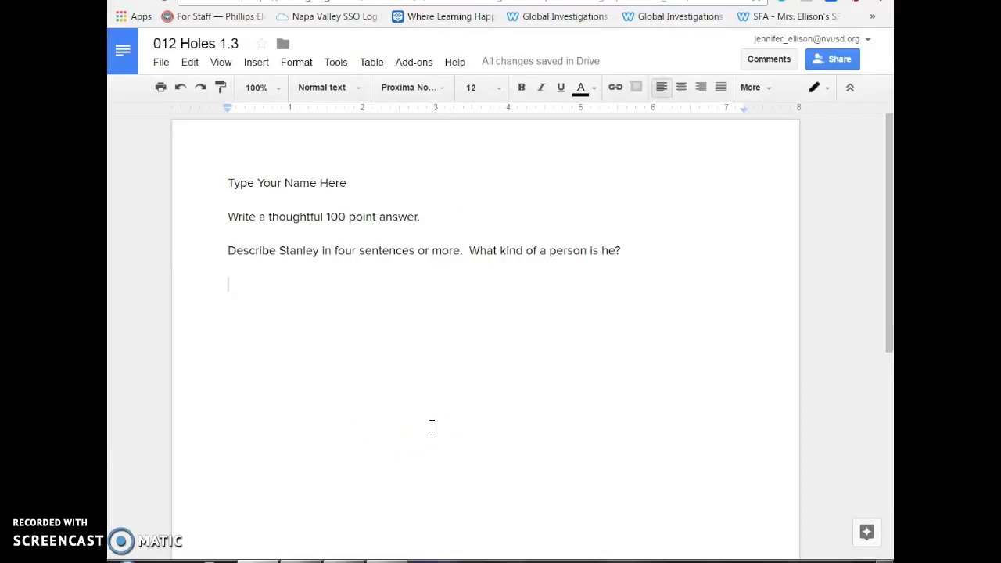
left_click(253, 304)
left_click(337, 196)
left_click(244, 181)
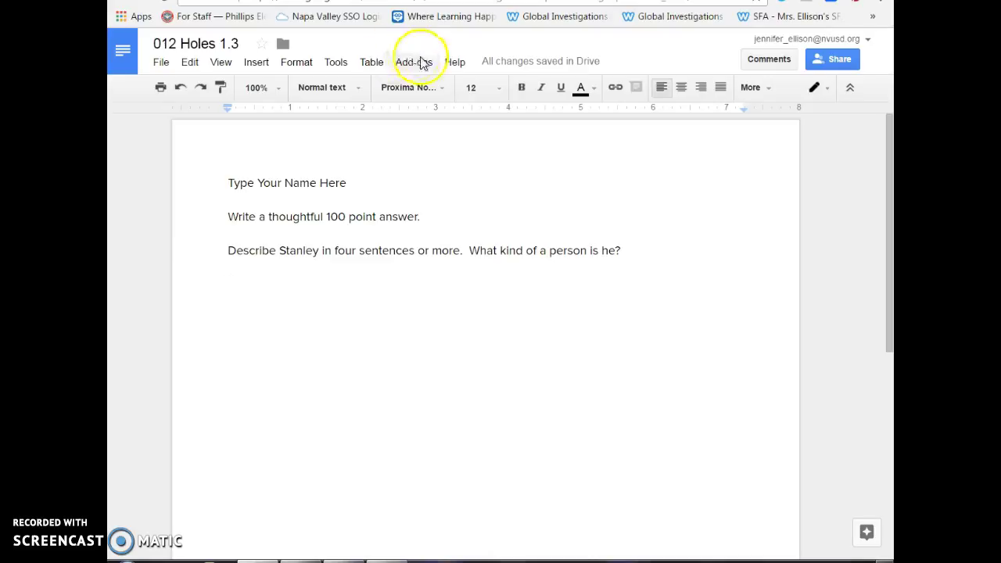
Search the Google Docs add-ons store for "orange slice"
left_click(409, 65)
mouse_move(491, 128)
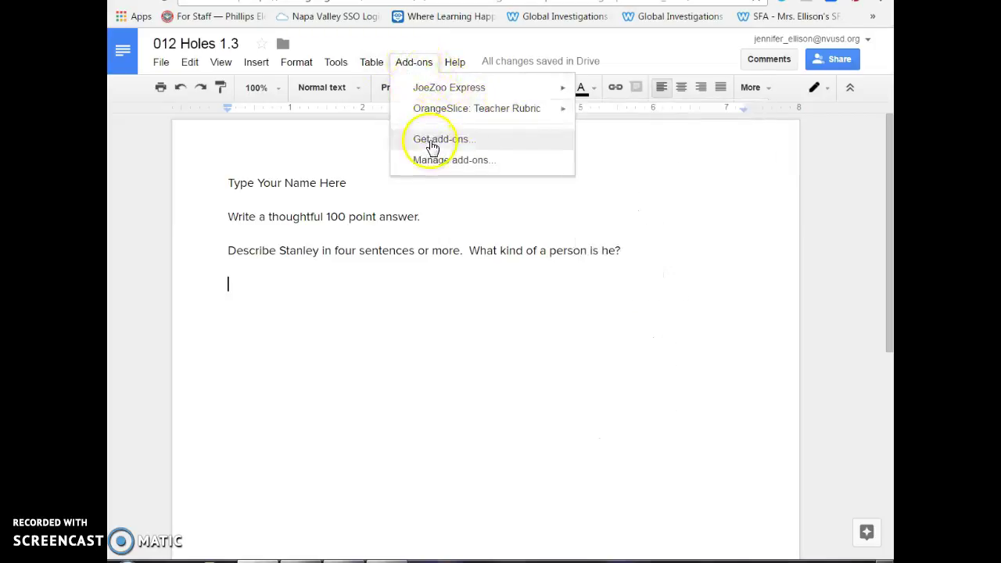
mouse_move(441, 116)
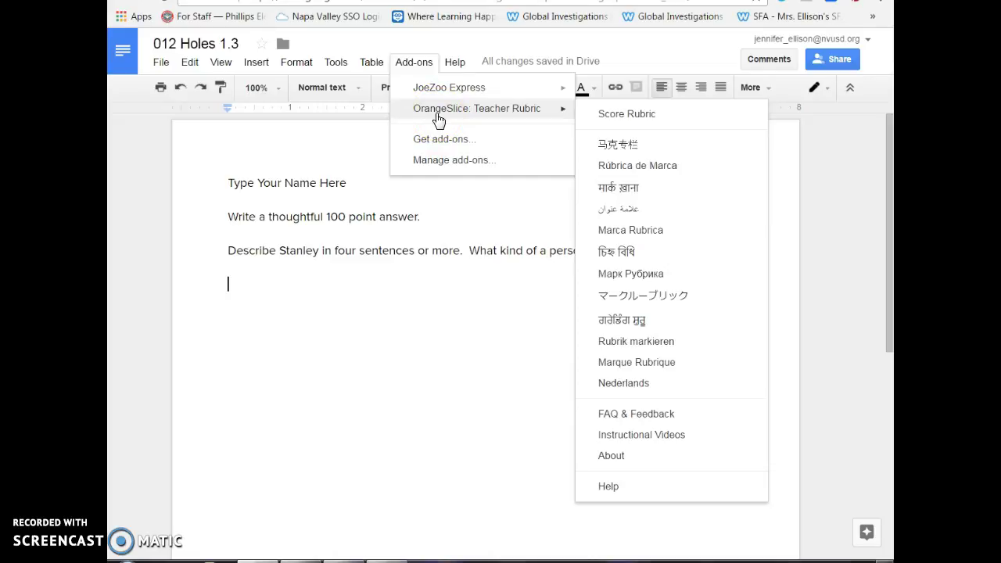
left_click(445, 139)
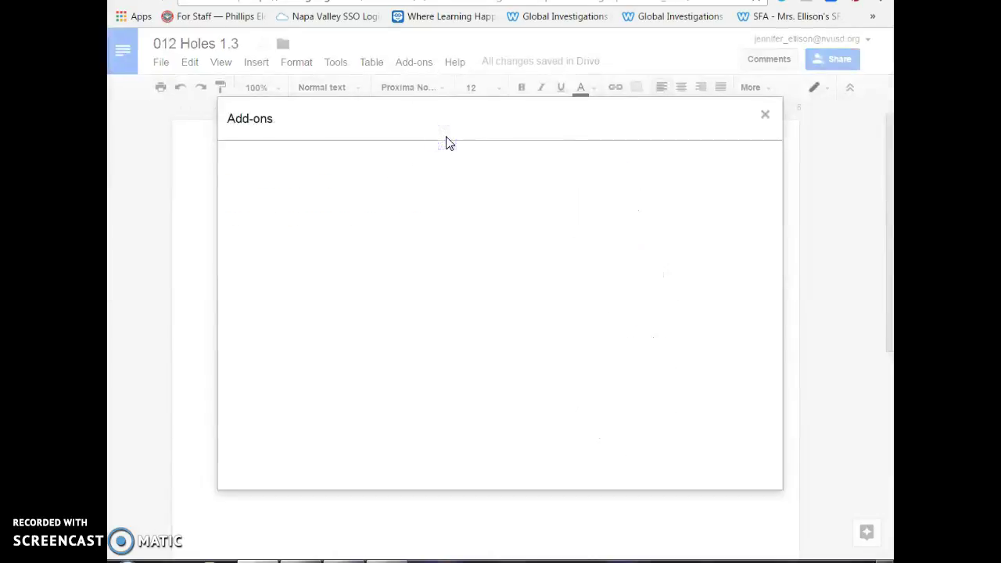
left_click(638, 156)
type("orange slice")
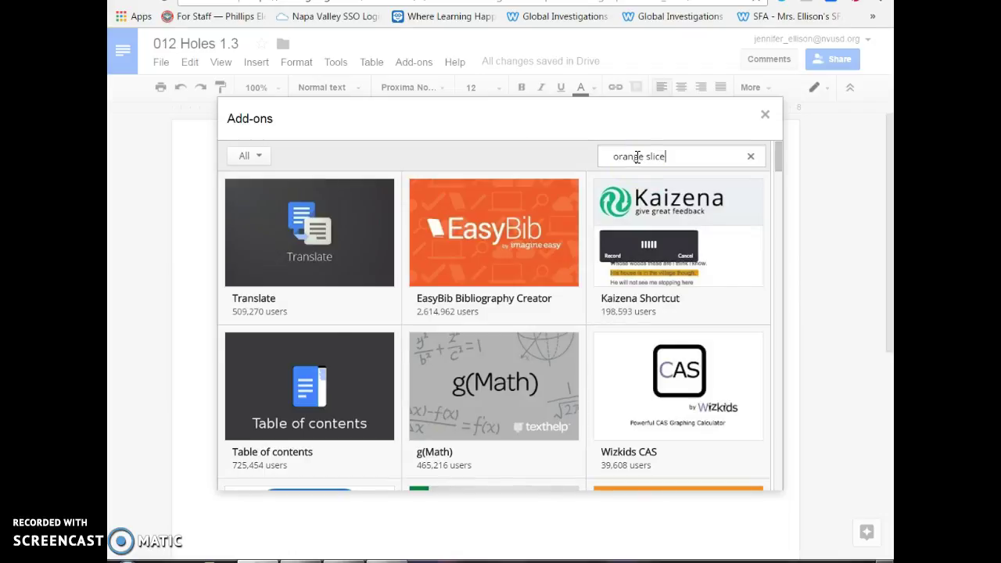
key("Return")
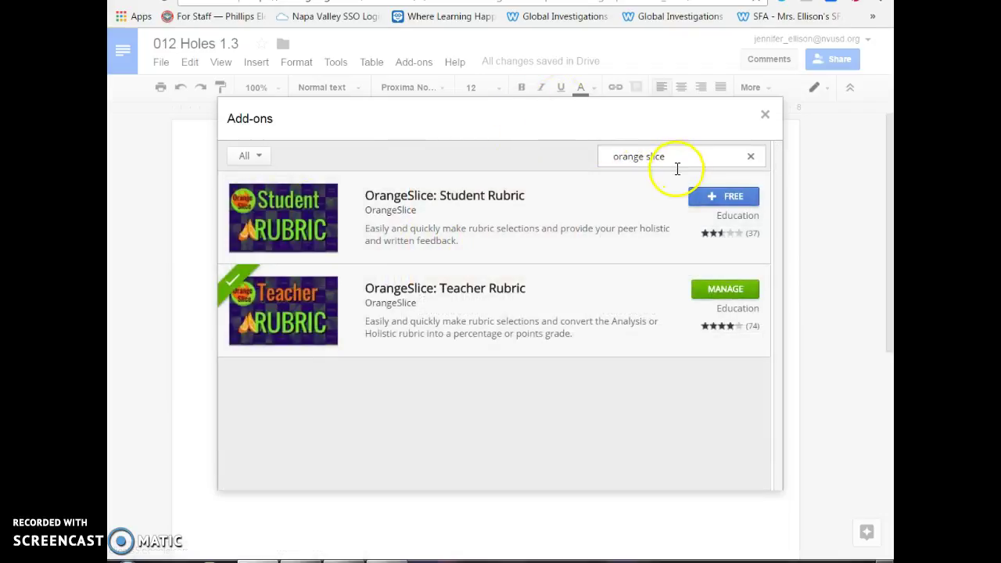
Install the free OrangeSlice: Student Rubric add-on, grant its requested permissions and dismiss its introduction
left_click(700, 196)
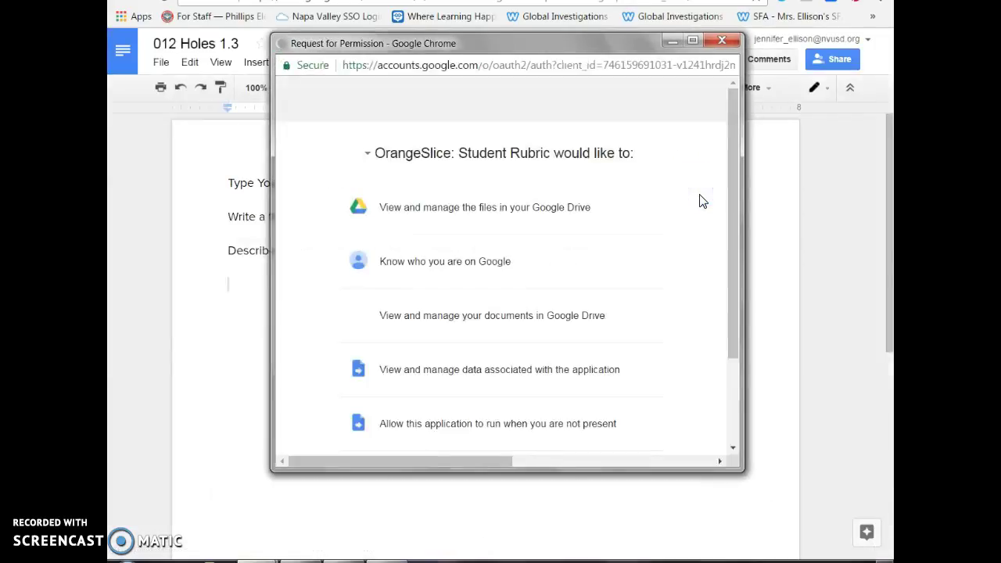
left_click_drag(736, 186, 732, 356)
left_click(637, 435)
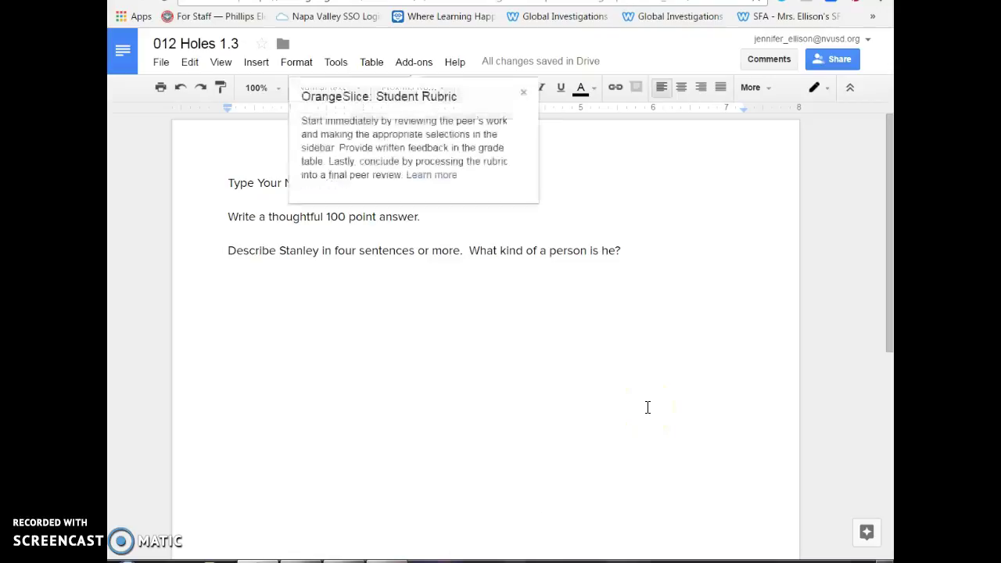
left_click(524, 94)
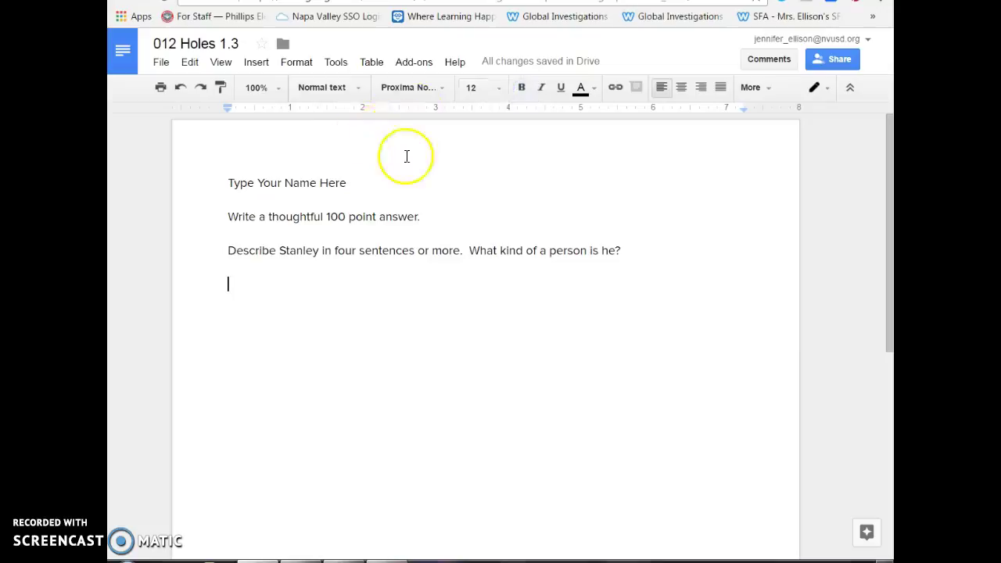
Start Score Rubric from the OrangeSlice: Teacher Rubric add-on in the document
left_click(419, 65)
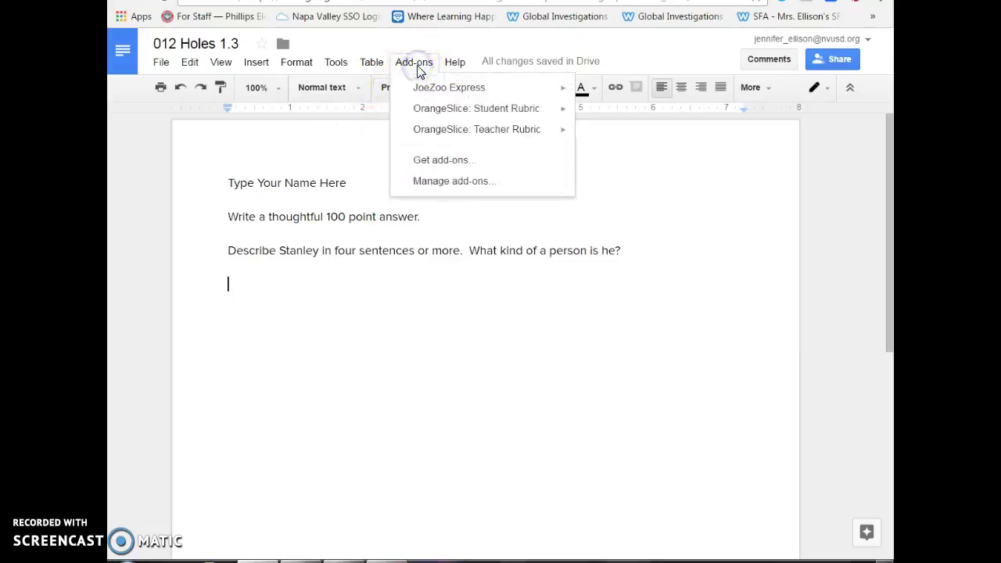
left_click(424, 130)
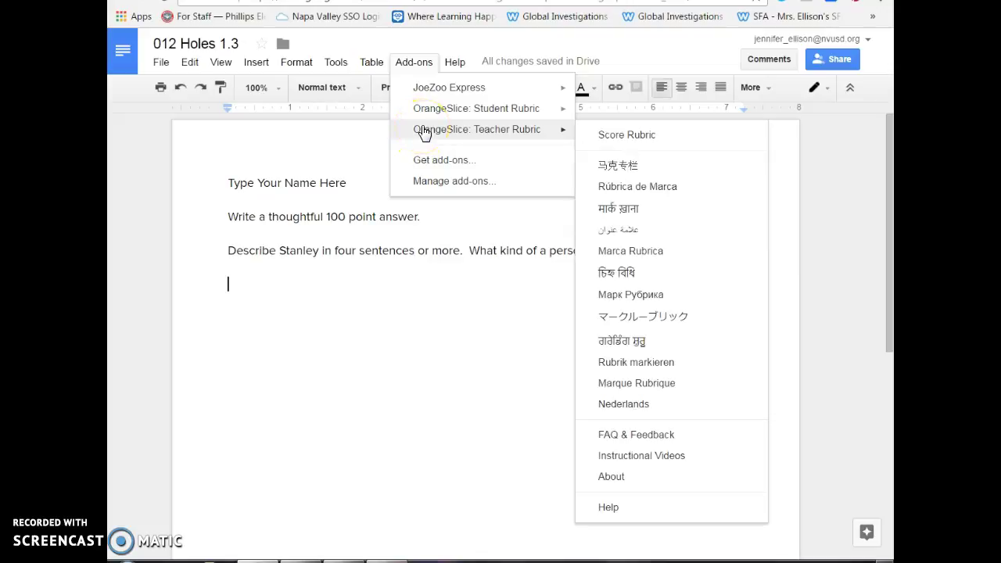
left_click(611, 137)
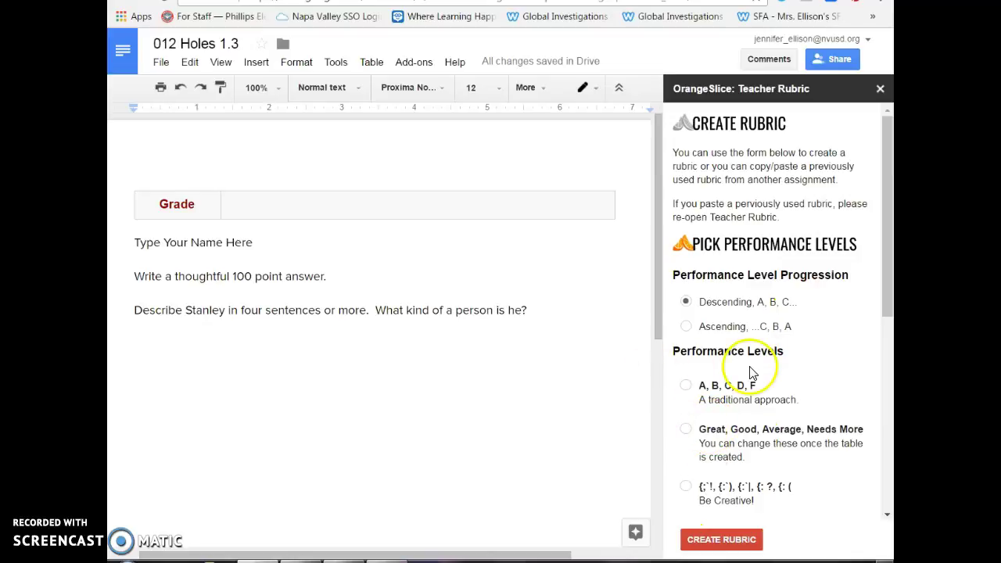
Set the rubric's performance levels to "Great, Good, Average, Needs More" and continue to the category selection
left_click_drag(890, 233, 890, 306)
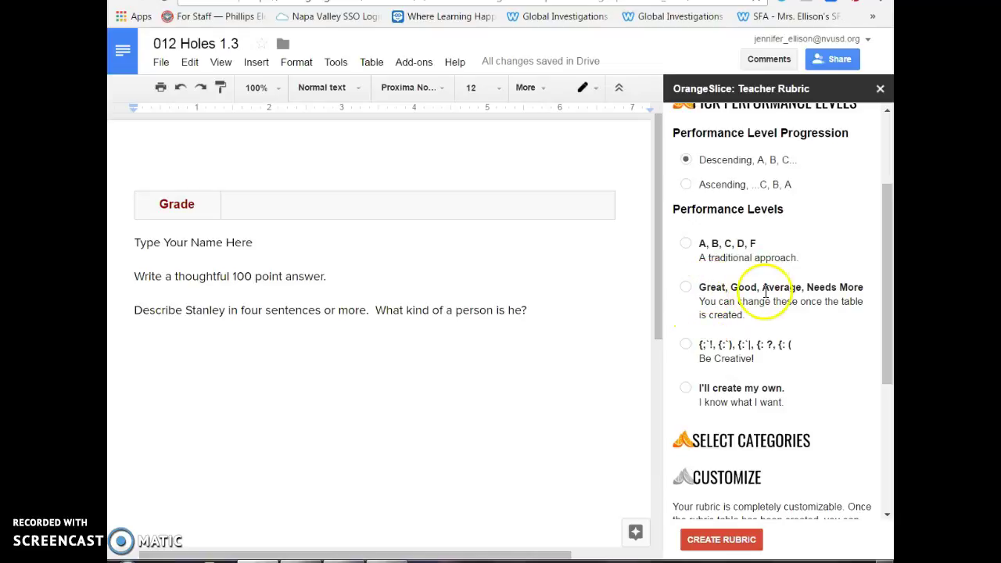
left_click(690, 289)
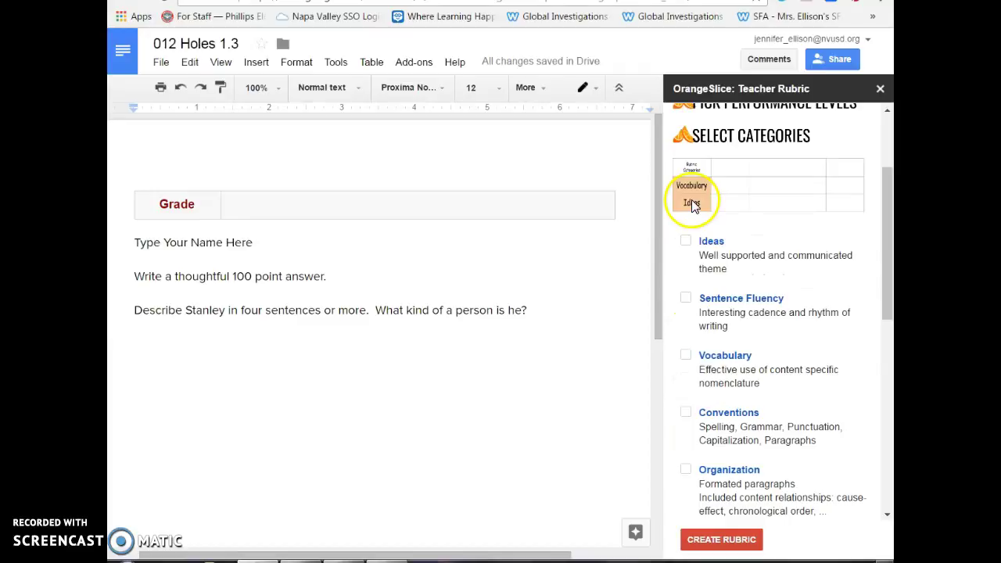
left_click_drag(889, 273, 889, 243)
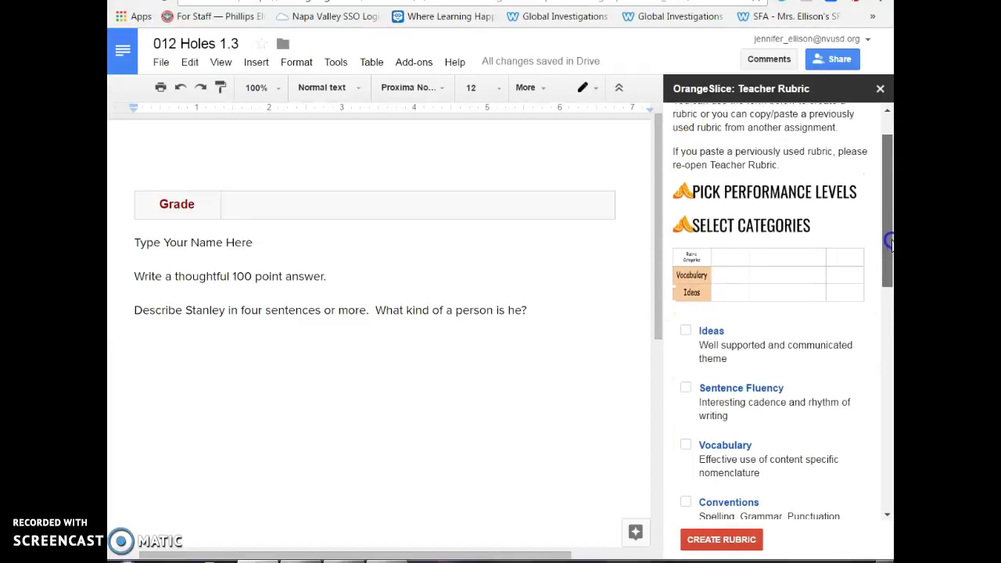
left_click(735, 196)
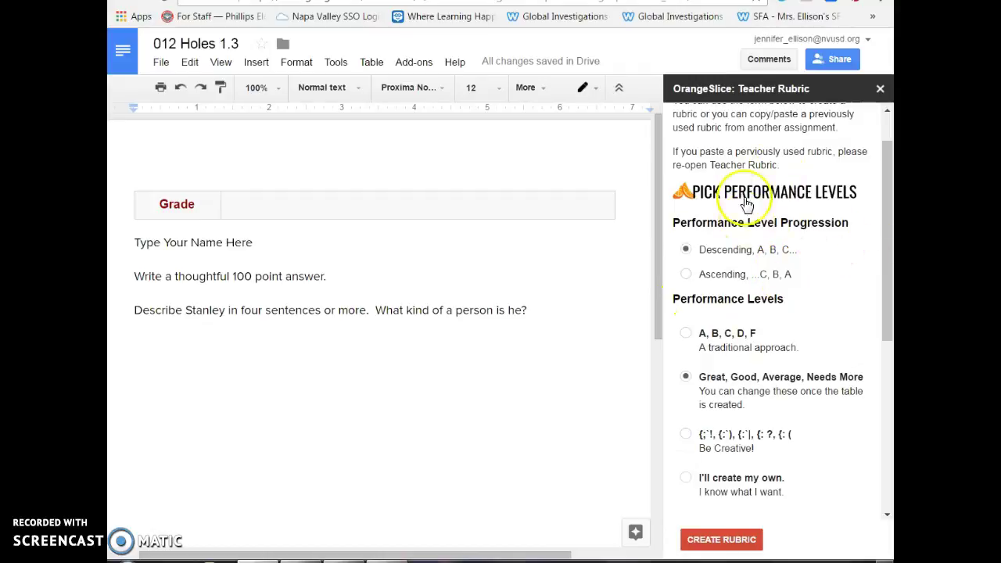
left_click_drag(887, 240, 890, 312)
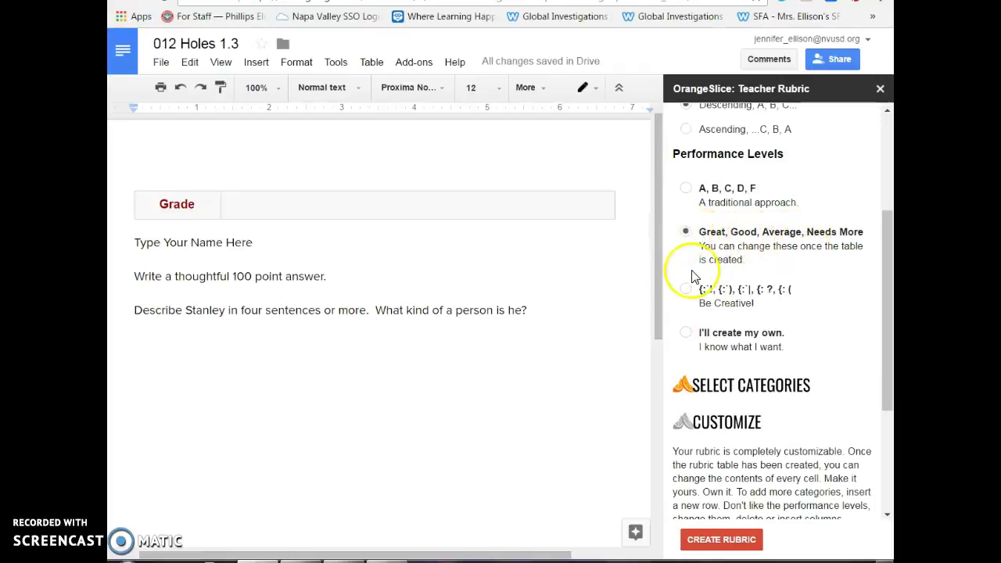
left_click(685, 231)
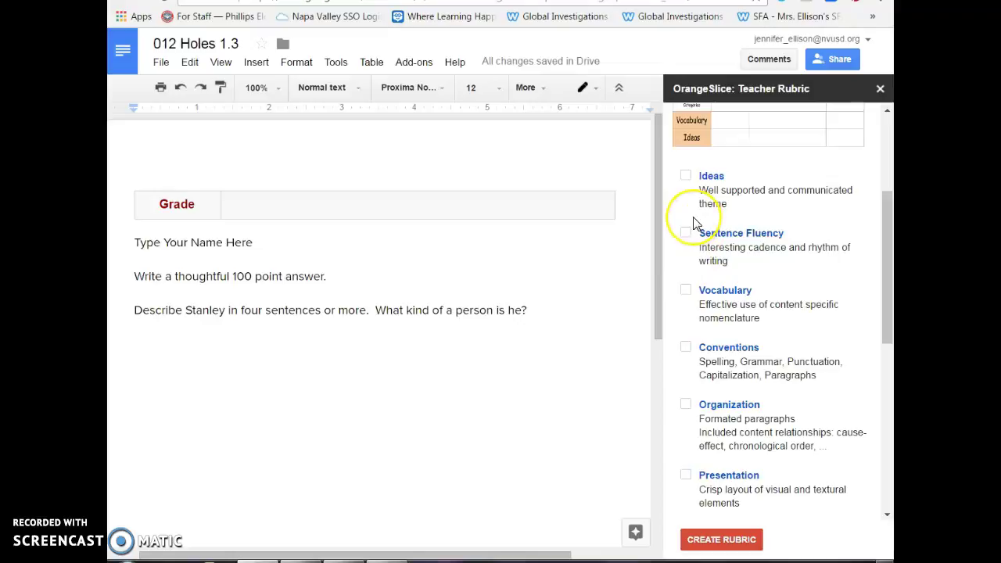
Select the Ideas, Sentence Fluency, Conventions and Organization categories and create the rubric in the document
left_click(684, 185)
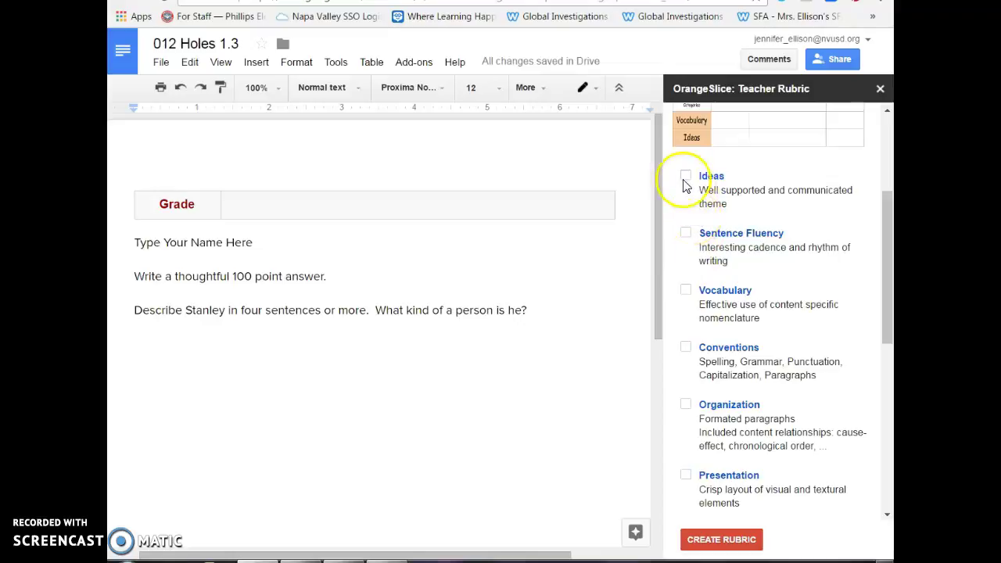
left_click(686, 180)
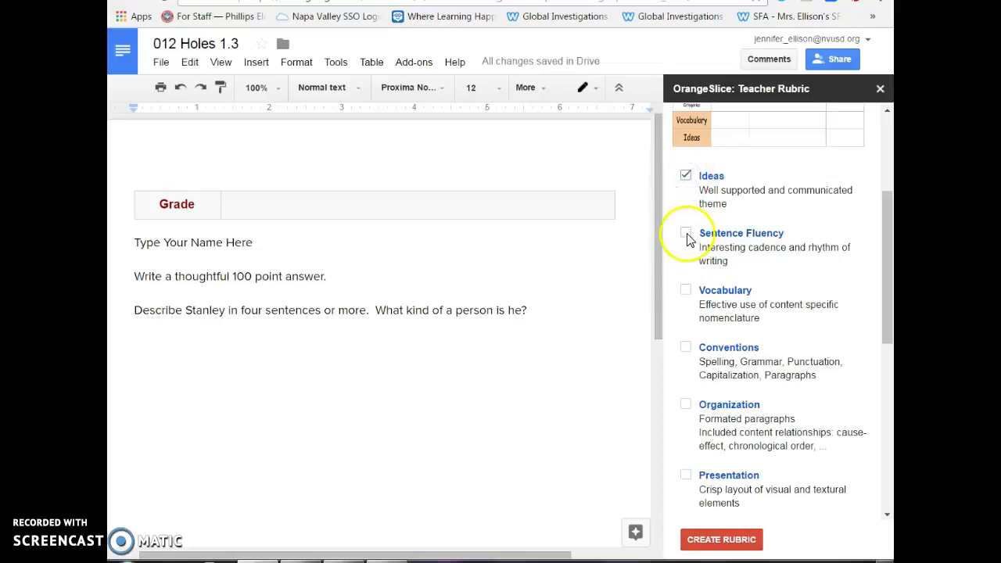
left_click(687, 232)
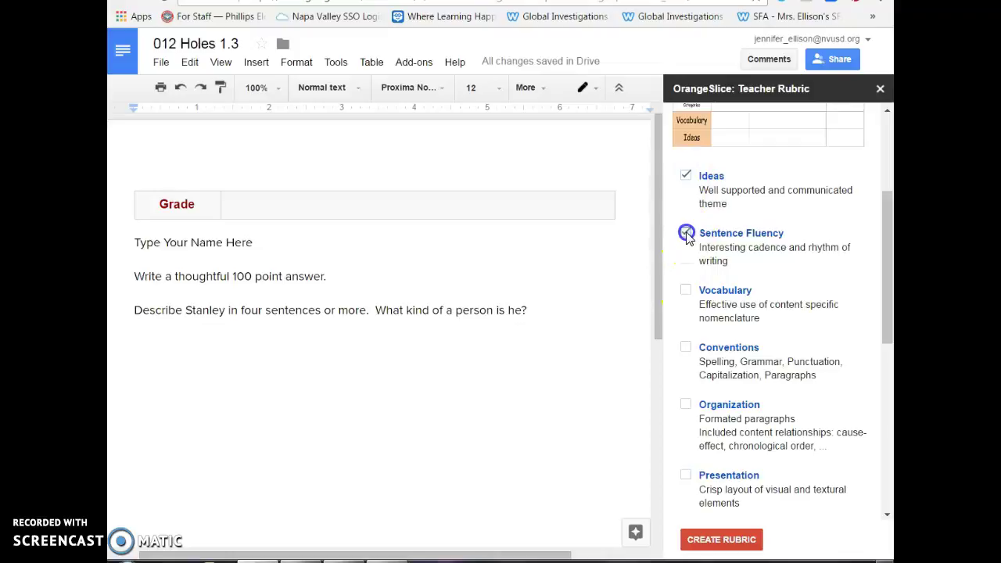
left_click(686, 347)
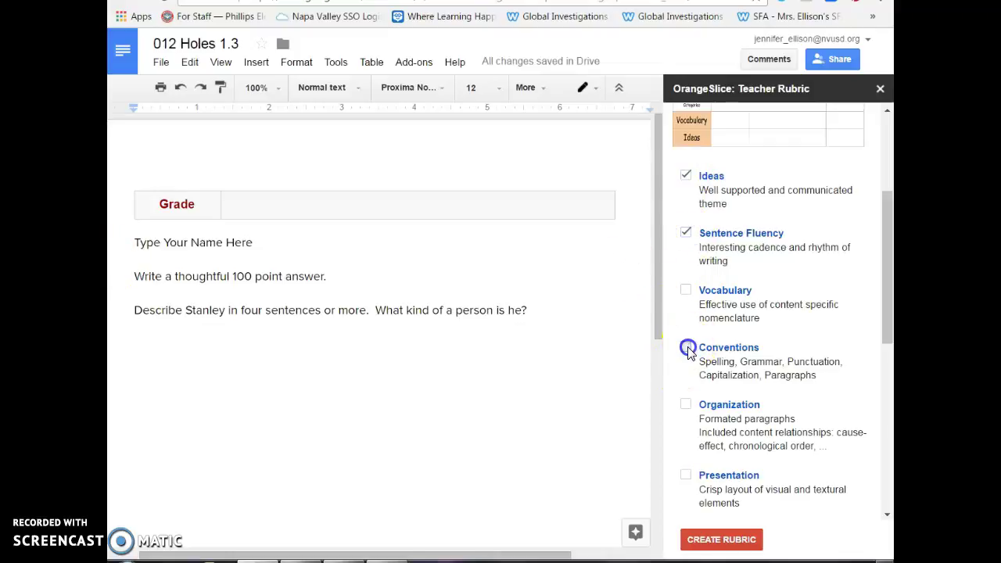
left_click(687, 403)
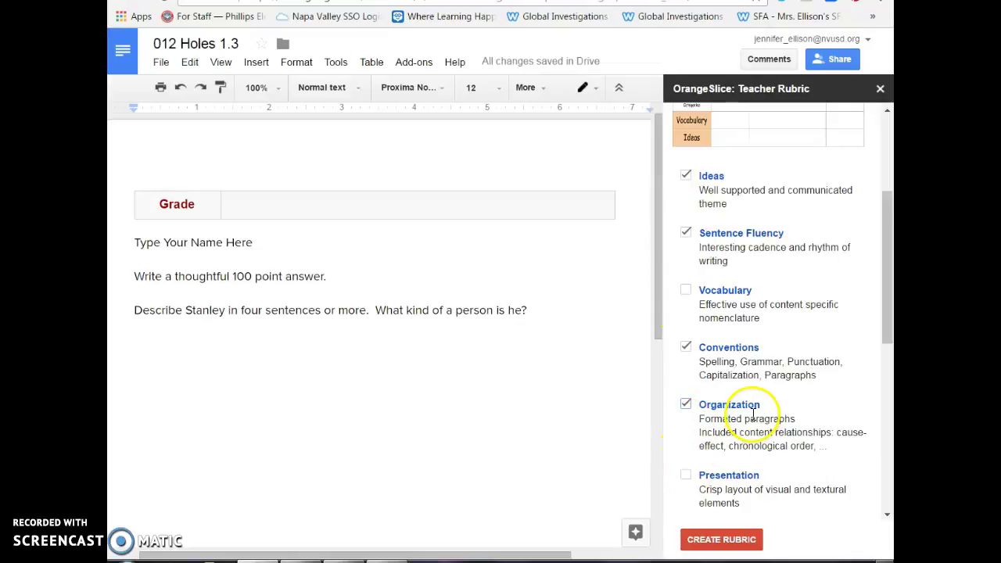
scroll(688, 399, "down", 2)
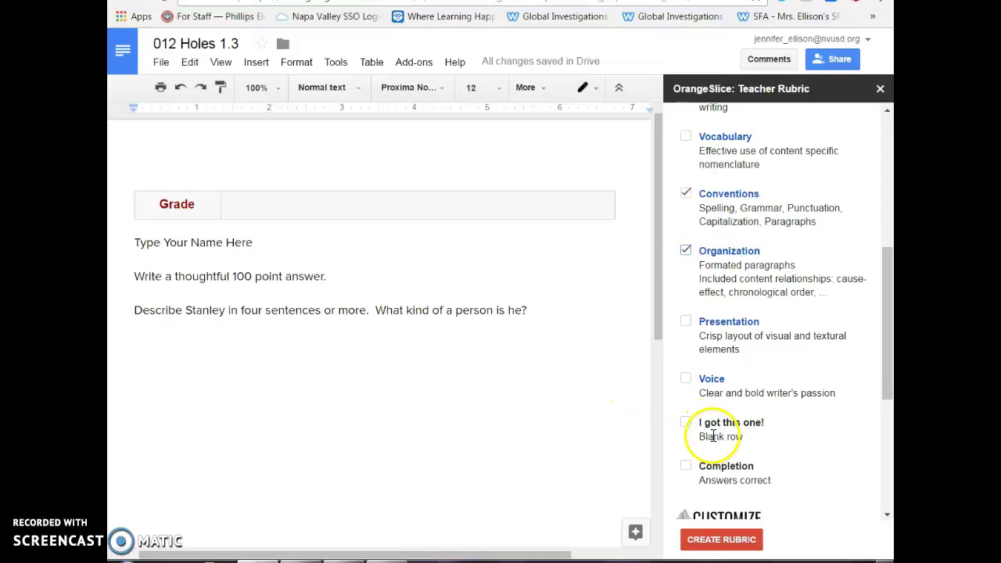
scroll(721, 454, "down", 2)
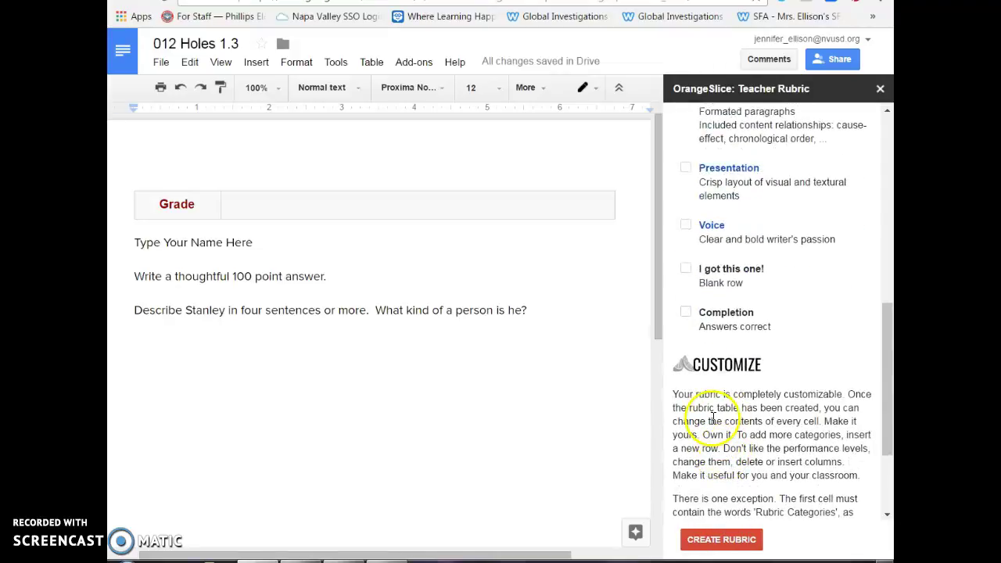
scroll(714, 419, "down", 2)
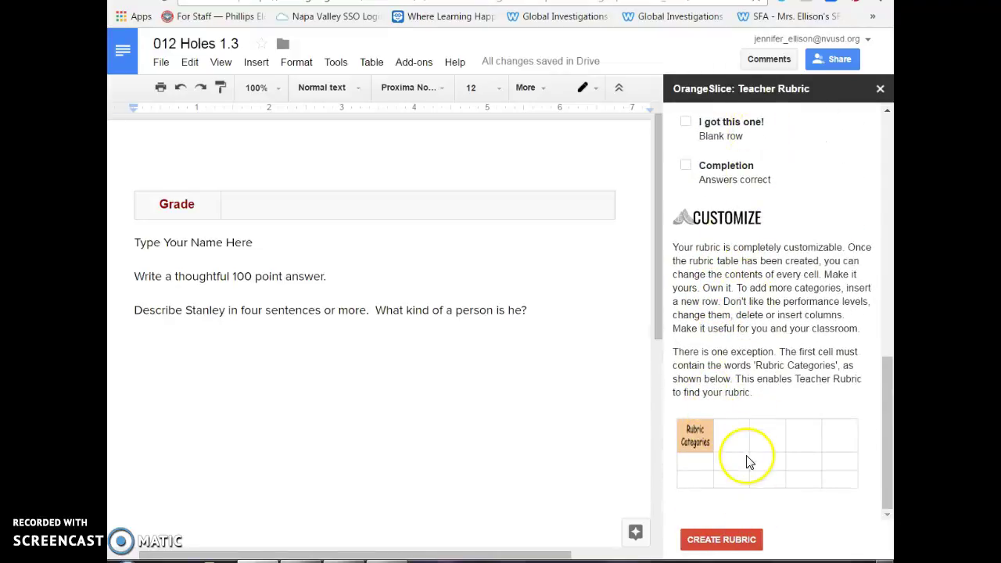
left_click(725, 543)
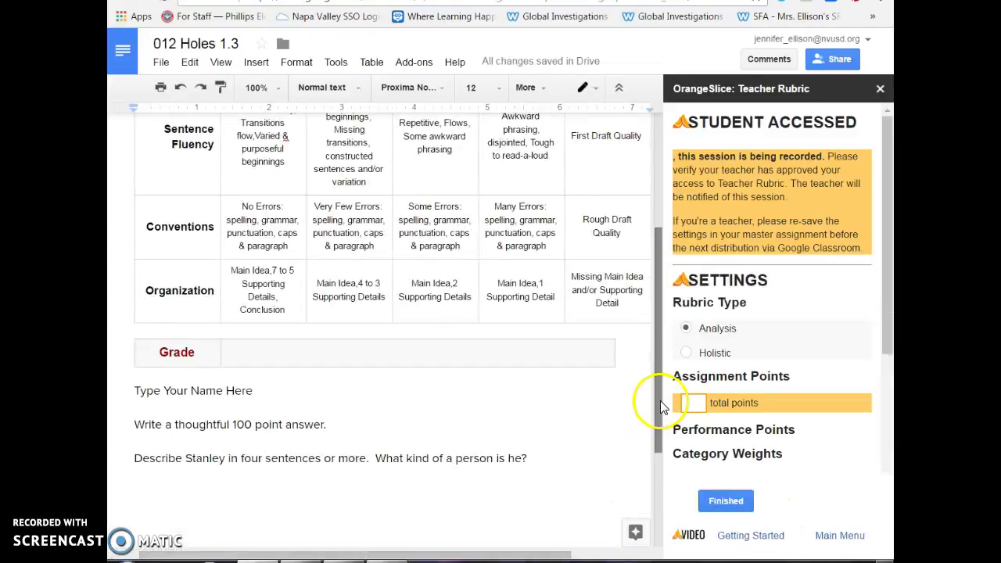
Review the rubric table's performance levels and the descriptions in its category rows, highlighting the Great description for Sentence Fluency
left_click_drag(660, 400, 668, 379)
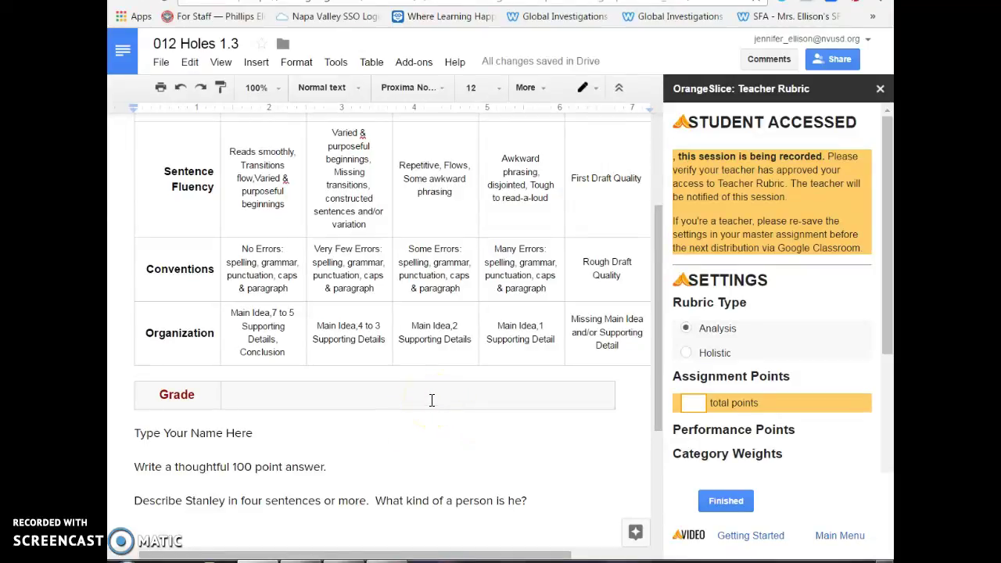
left_click(289, 205)
left_click_drag(288, 203, 233, 157)
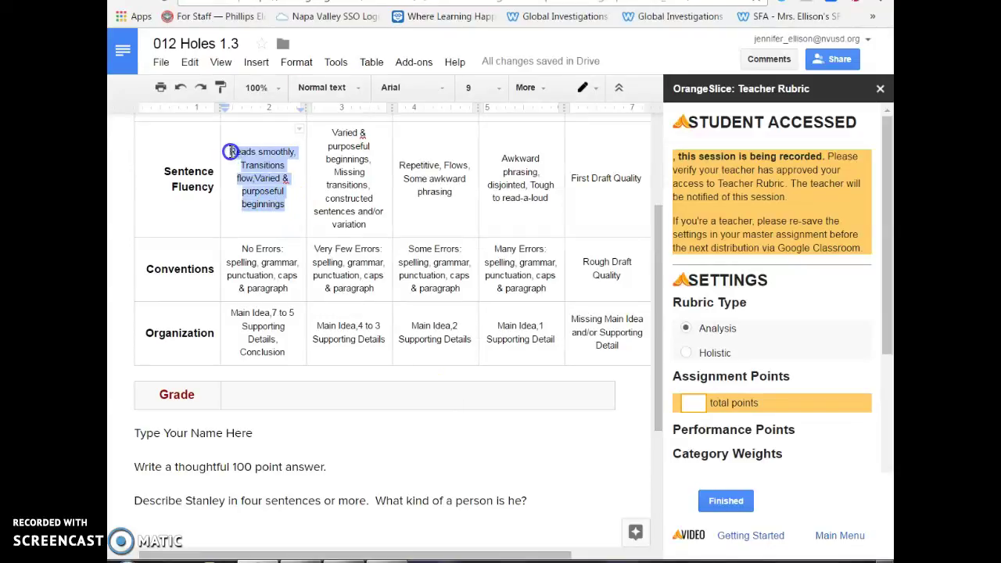
scroll(247, 379, "up", 1)
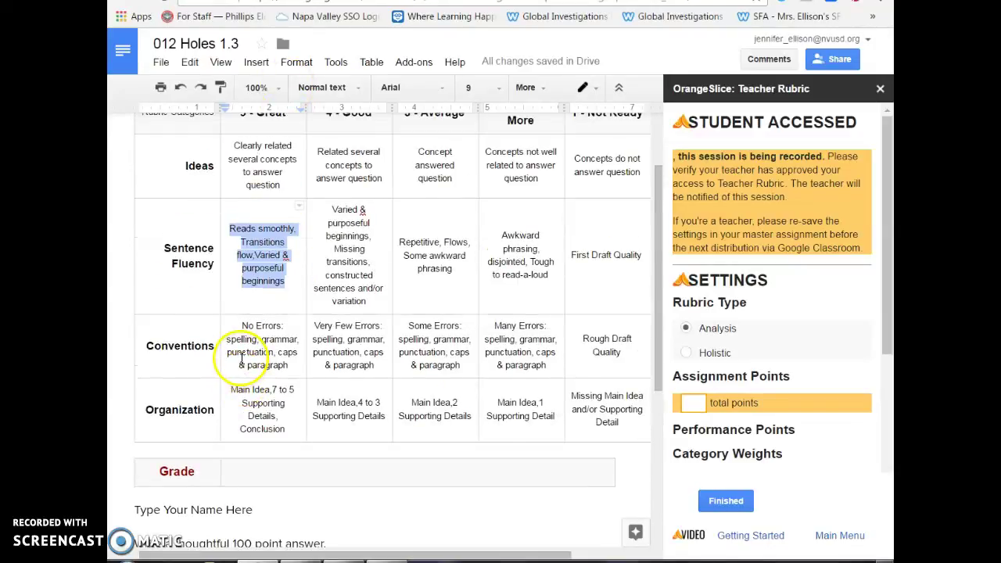
scroll(242, 360, "up", 2)
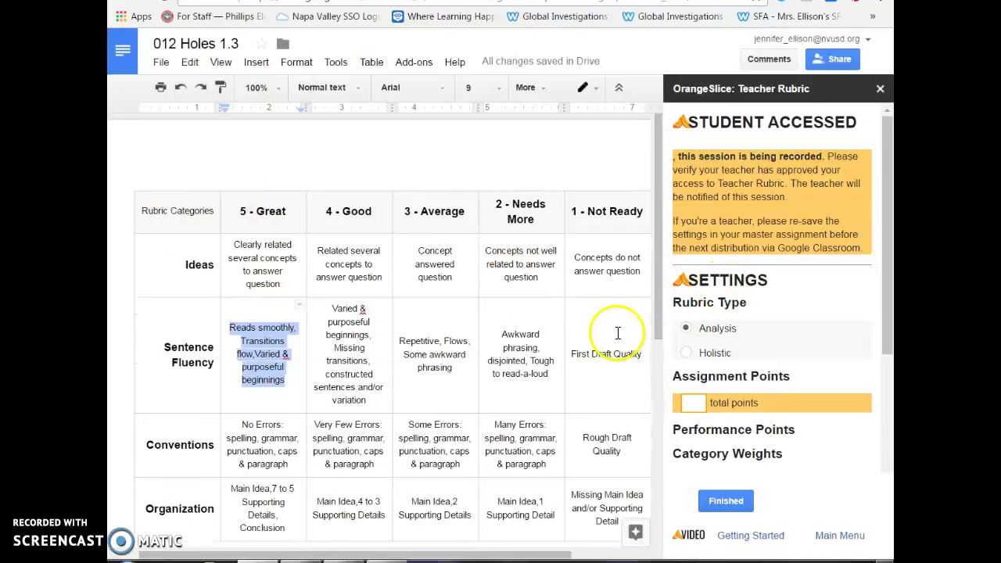
scroll(618, 333, "down", 2)
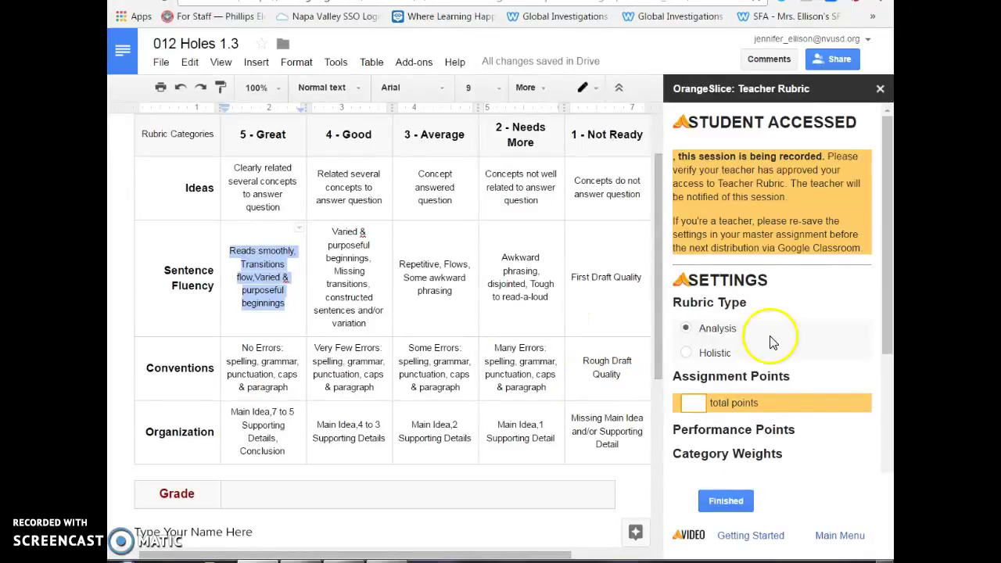
Set the rubric's total assignment points to 20 and save the setting
left_click(698, 400)
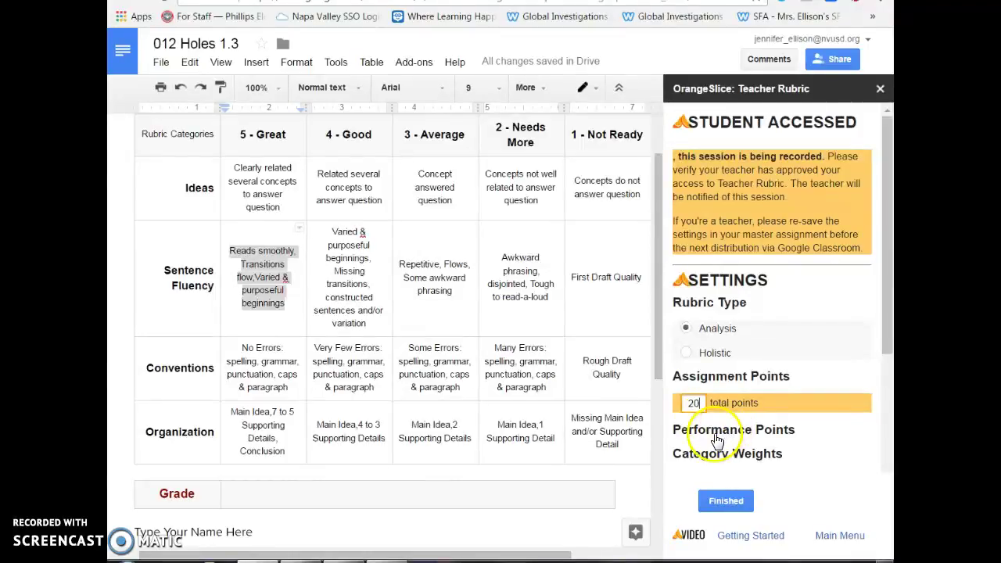
left_click_drag(888, 292, 888, 332)
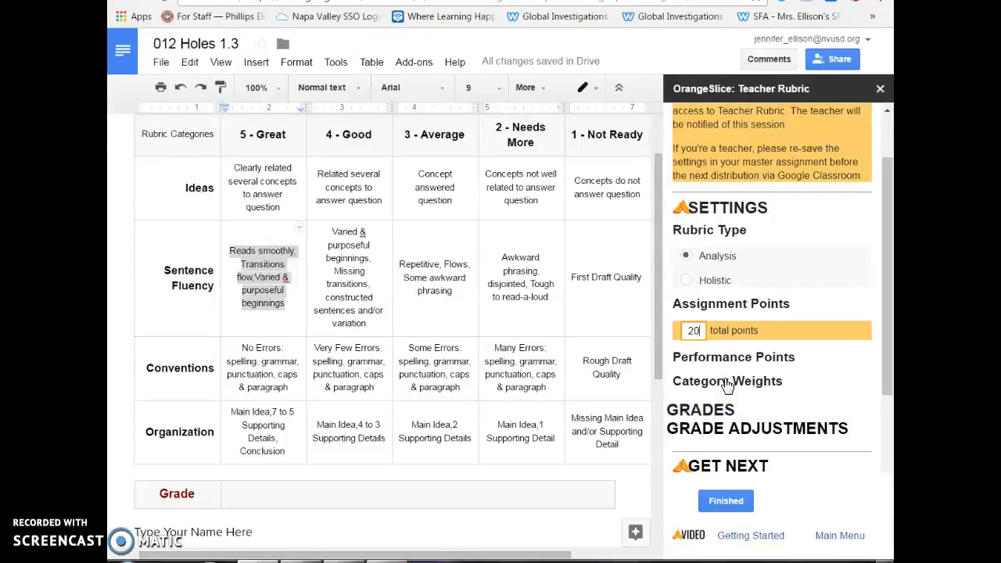
left_click(766, 358)
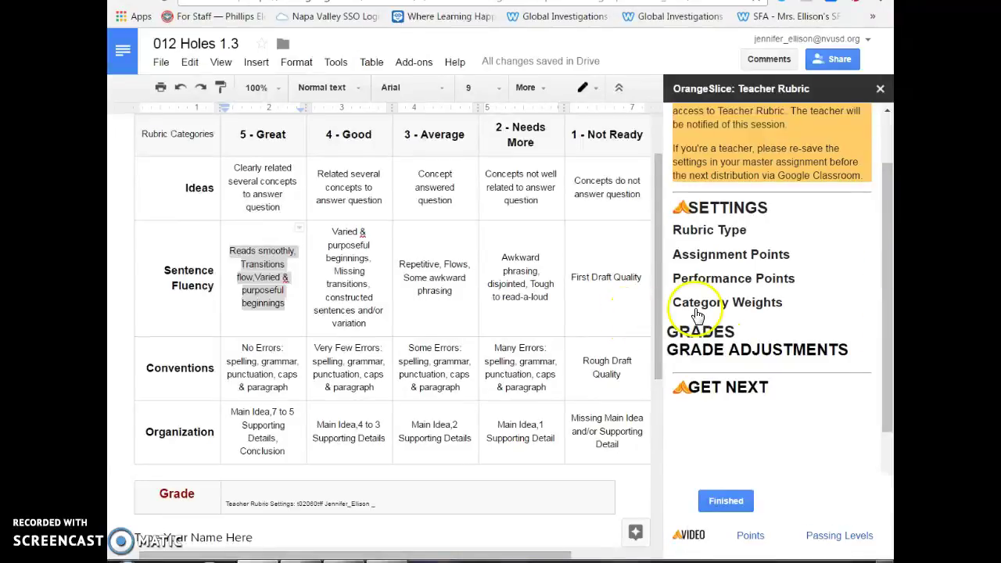
View the grading choices for the rubric categories, finish the settings and close the Teacher Rubric sidebar
scroll(886, 258, "down", 1)
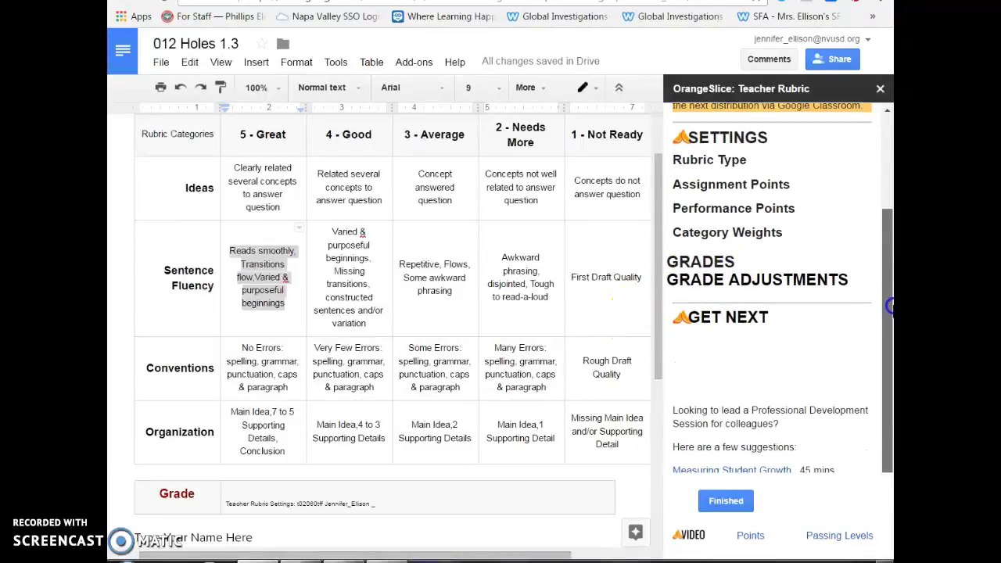
left_click_drag(690, 280, 691, 261)
left_click(692, 261)
scroll(704, 234, "down", 1)
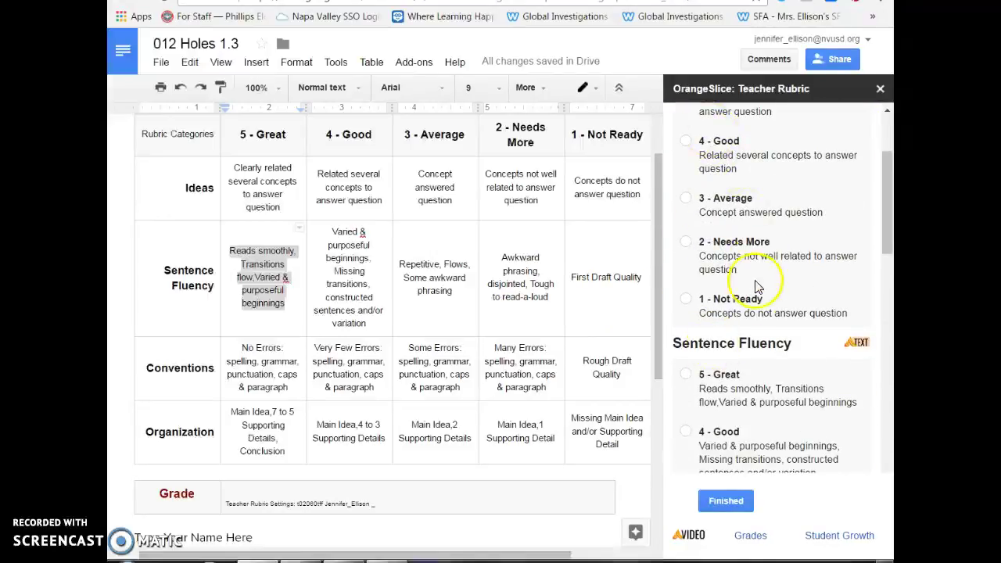
left_click_drag(884, 245, 886, 199)
left_click(727, 500)
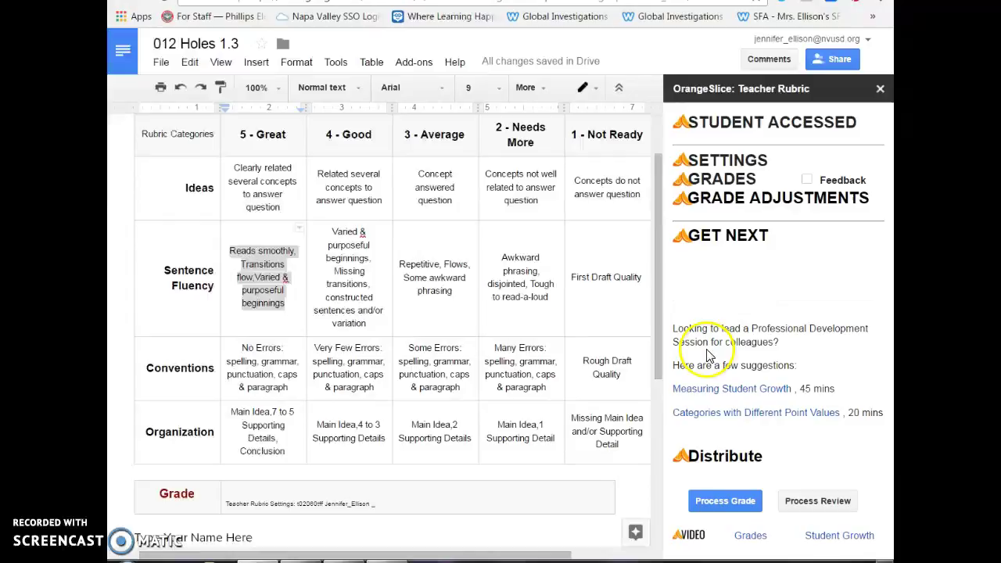
left_click(881, 90)
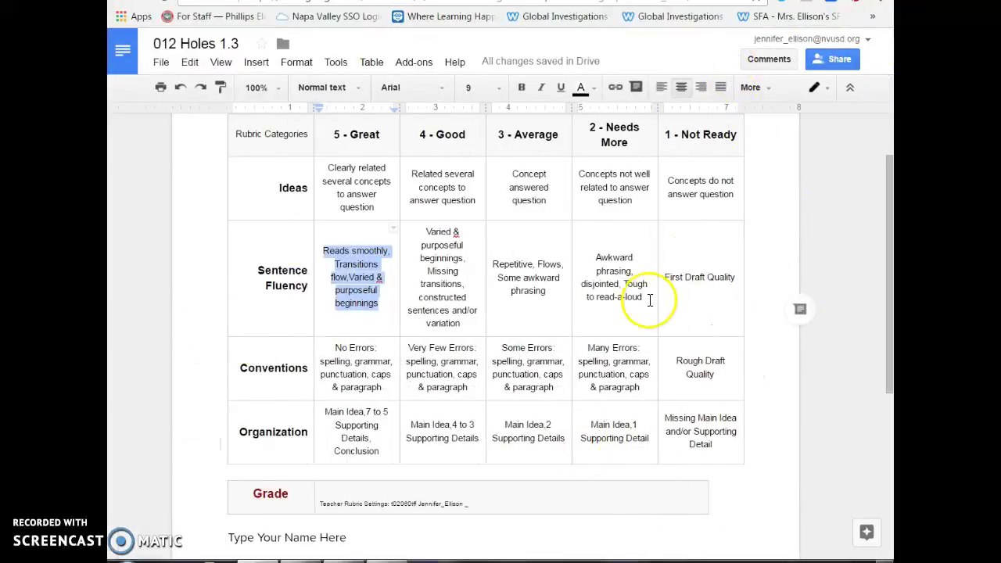
Check the student name line and writing prompt below the rubric and switch to the Google Classroom assignment "003 Write On Question"
left_click(717, 266)
left_click_drag(890, 269, 890, 395)
left_click_drag(626, 357, 225, 295)
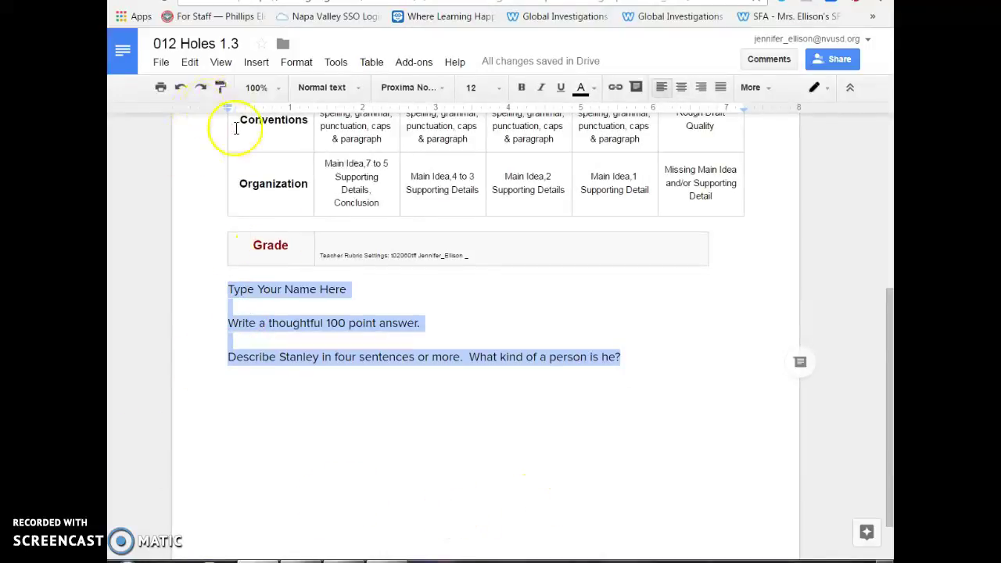
left_click(447, 490)
left_click(608, 557)
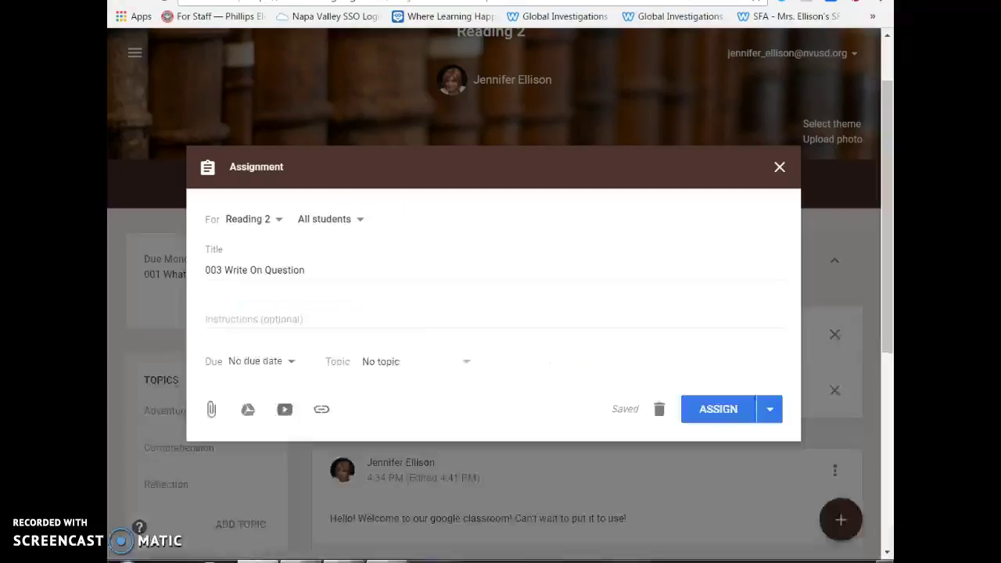
left_click(250, 409)
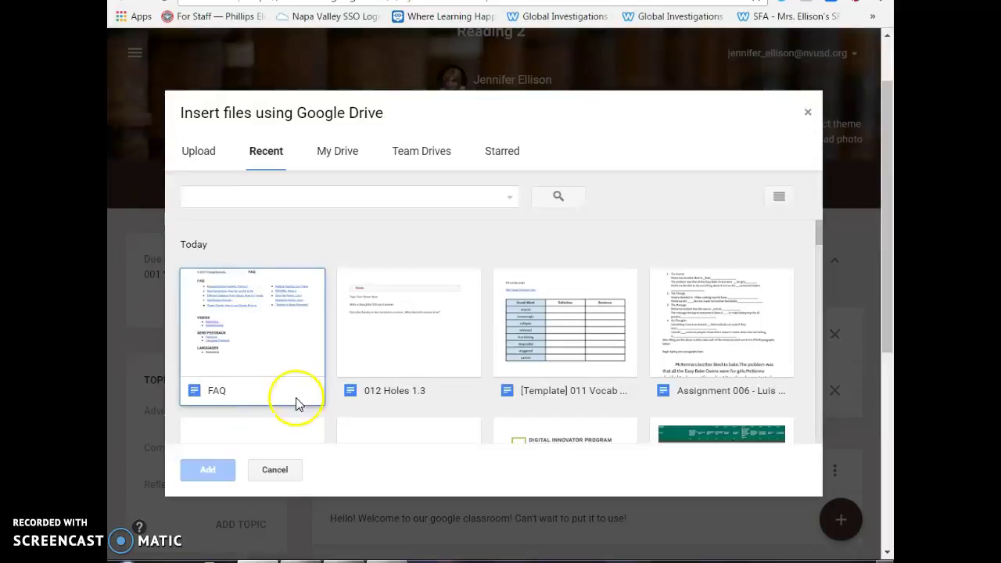
left_click(256, 149)
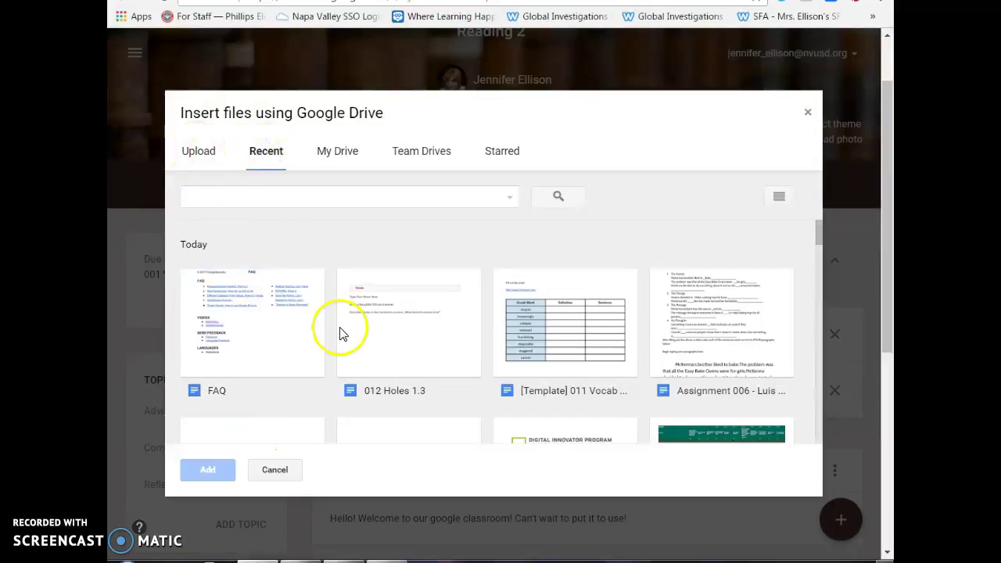
scroll(340, 357, "down", 5)
scroll(354, 401, "up", 5)
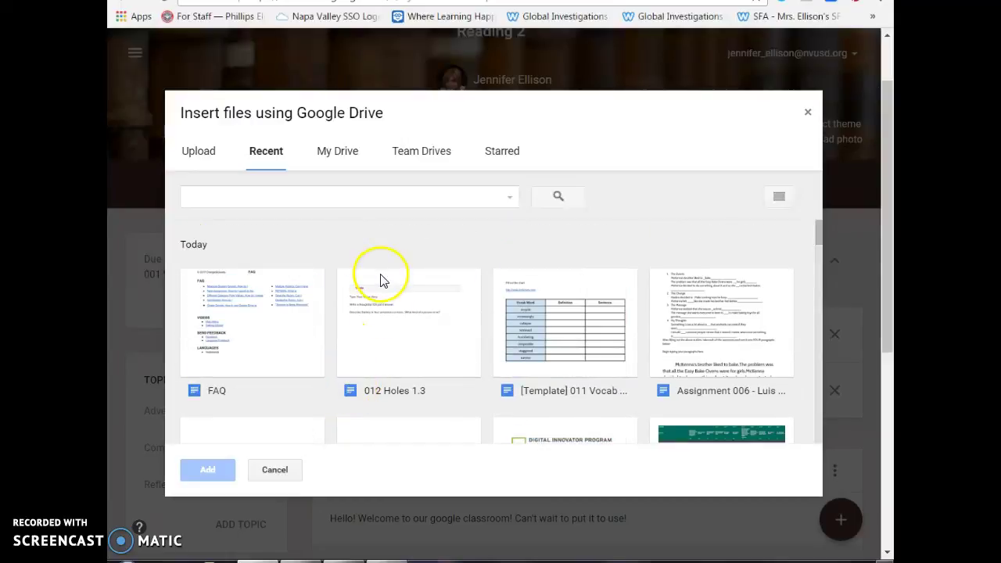
left_click(282, 348)
left_click(287, 230)
left_click(203, 153)
left_click(338, 162)
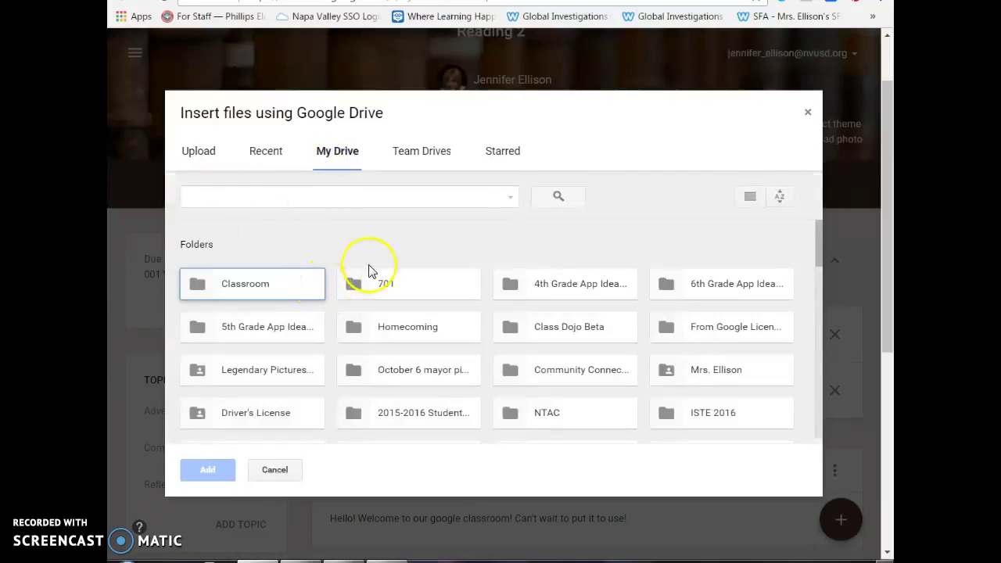
scroll(454, 395, "down", 10)
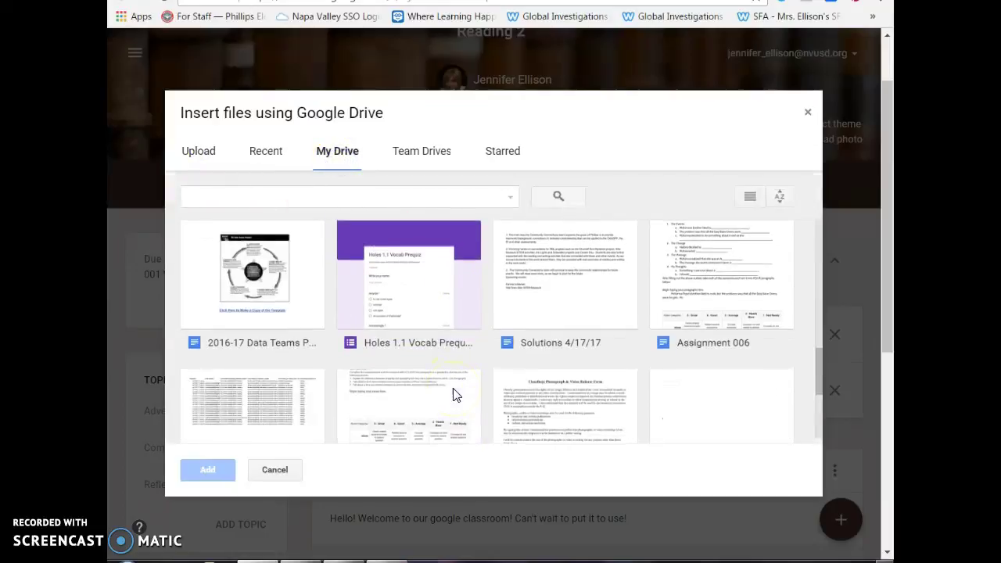
scroll(456, 395, "up", 5)
scroll(456, 395, "up", 5)
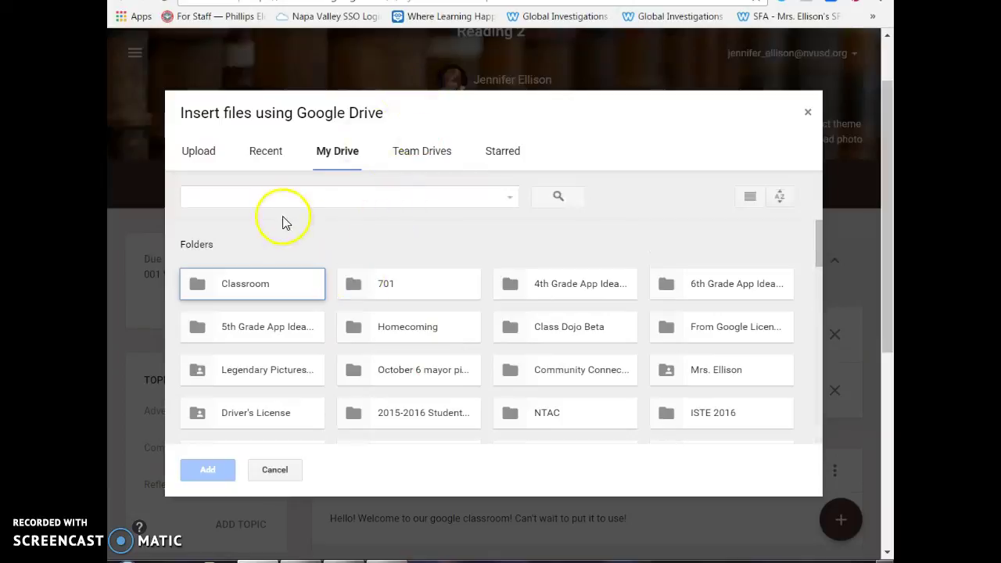
left_click(809, 112)
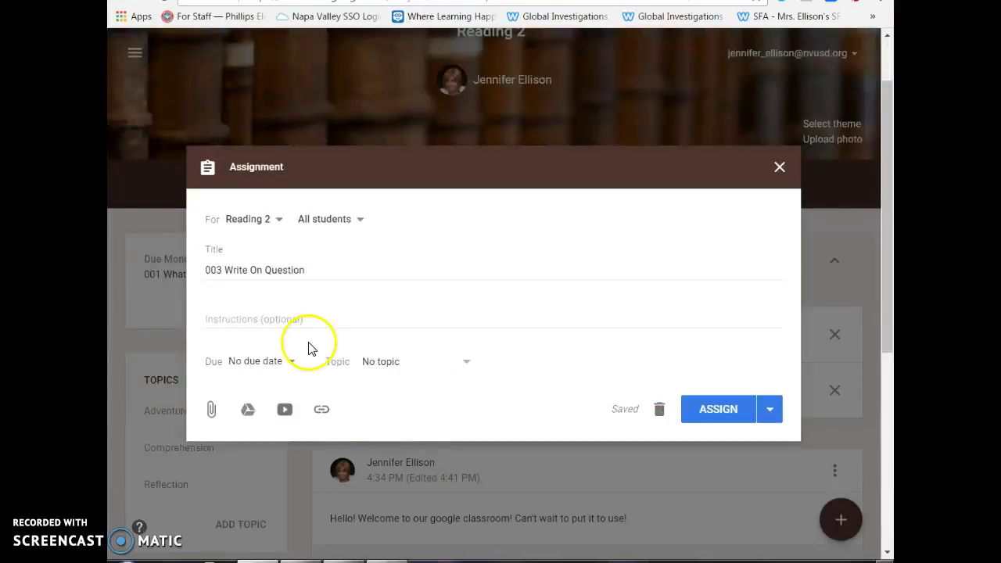
Attach the "012 Holes 1.3" document from Google Drive to the assignment and set it to make a copy for each student
left_click(248, 412)
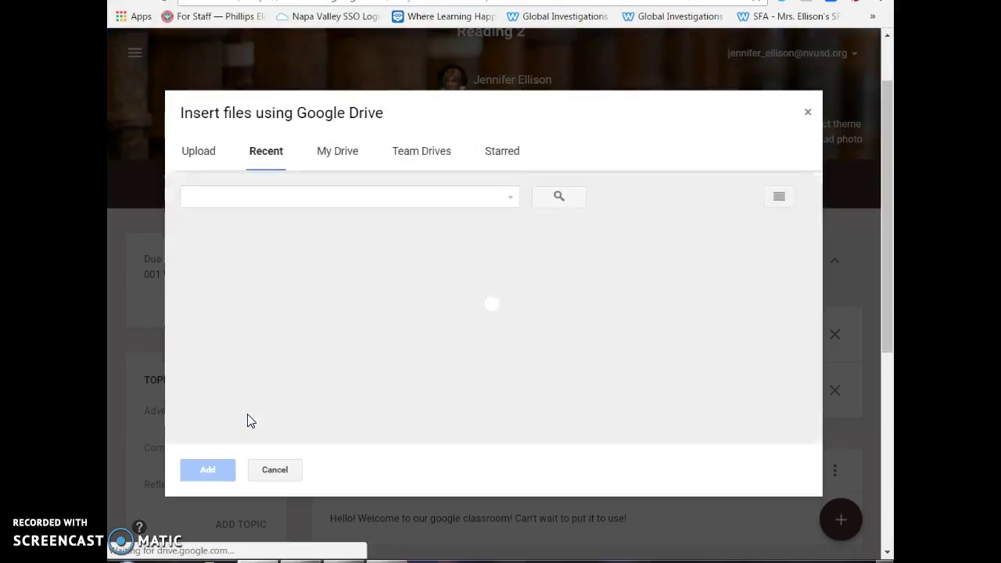
left_click(263, 337)
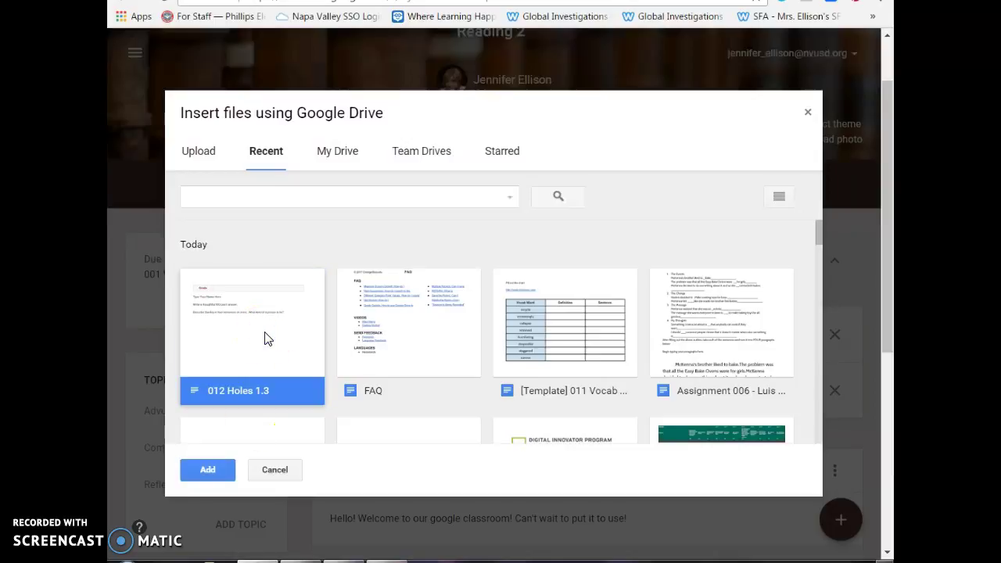
left_click(208, 470)
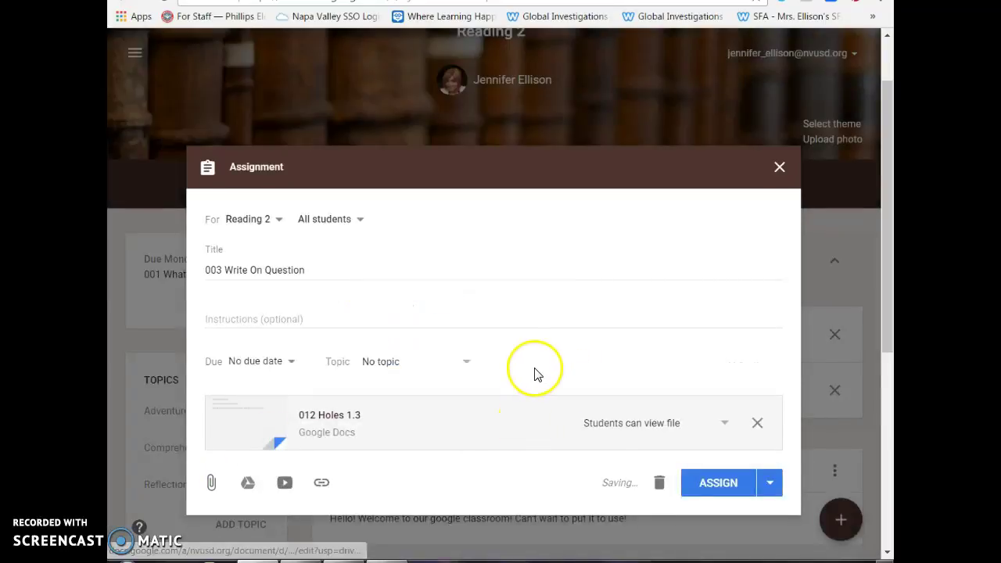
left_click(726, 425)
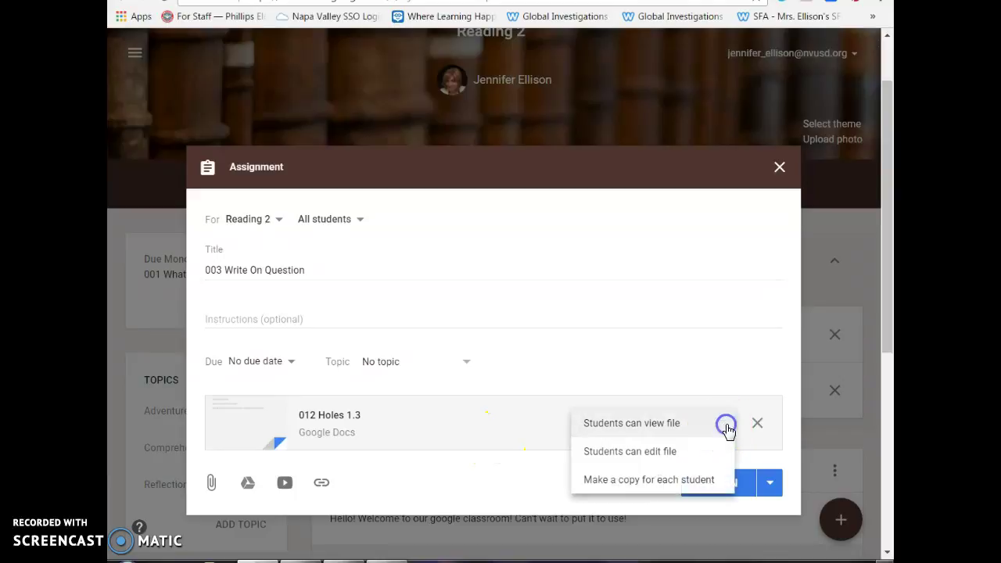
left_click(597, 482)
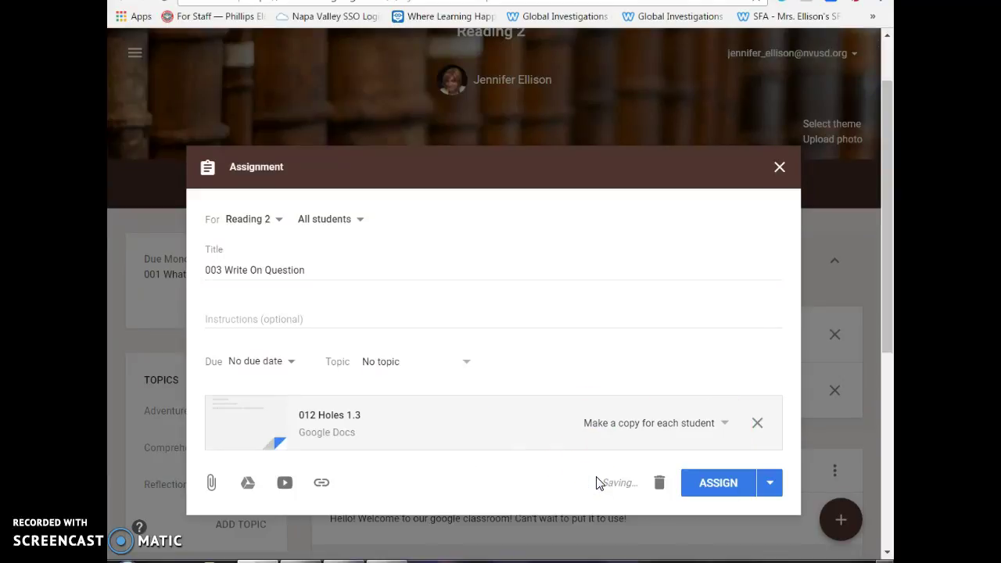
Assign "003 Write On Question" to the Reading 2 class and open its attached "012 Holes 1.3" document from the stream
left_click(734, 486)
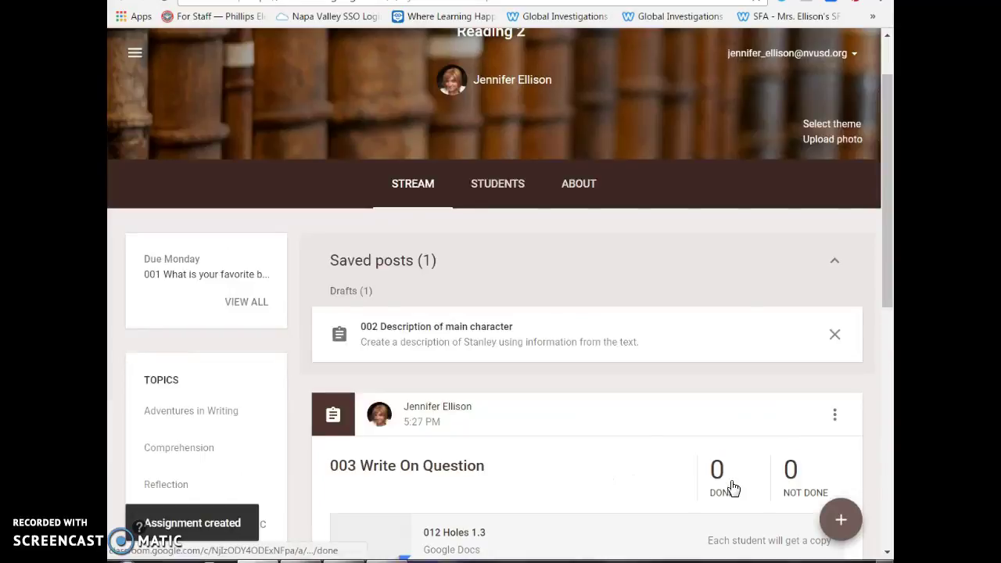
left_click_drag(887, 227, 889, 305)
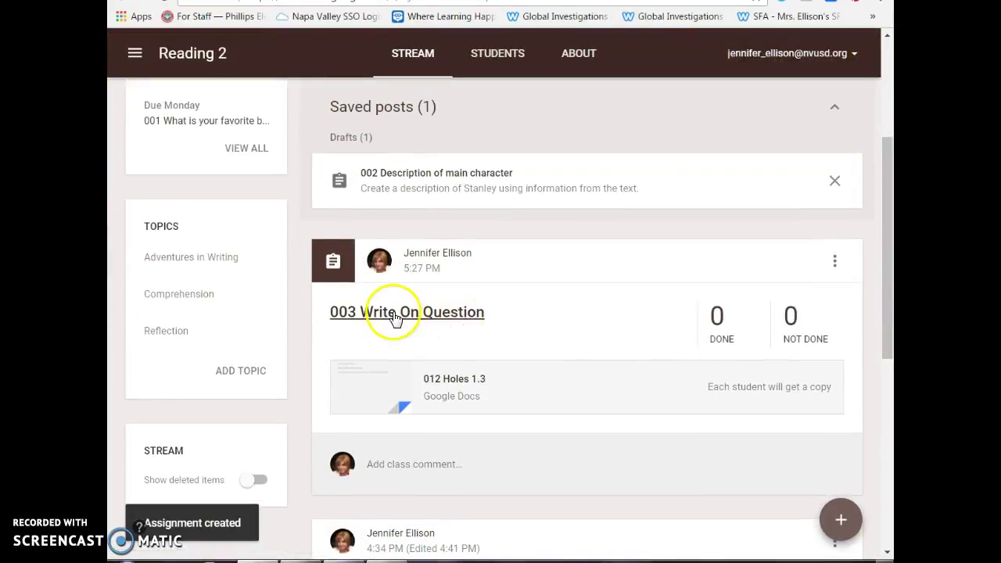
left_click(463, 389)
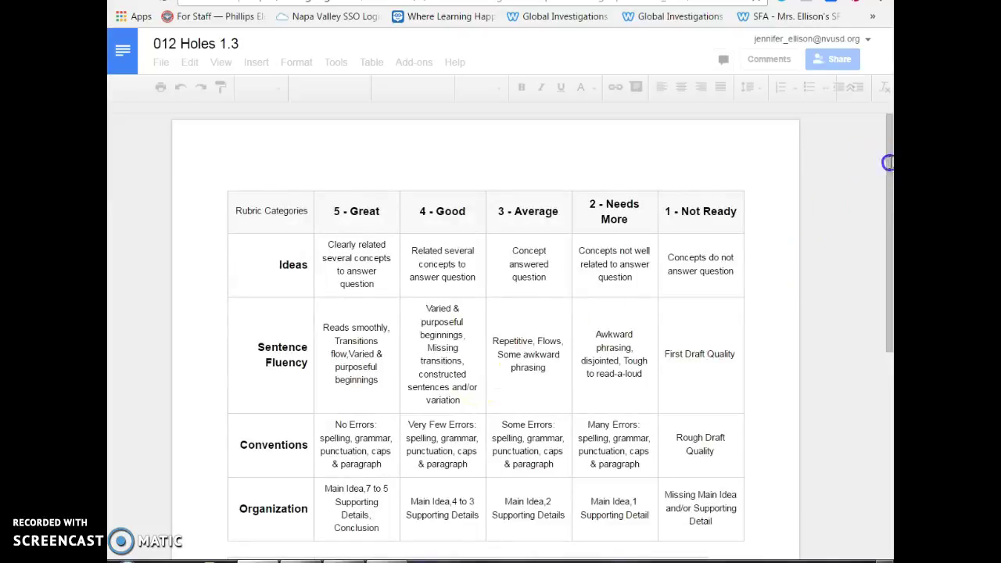
Check the document's rubric and writing prompt, and start Score Rubric from the OrangeSlice: Teacher Rubric add-on
left_click_drag(889, 162, 889, 192)
left_click(889, 318)
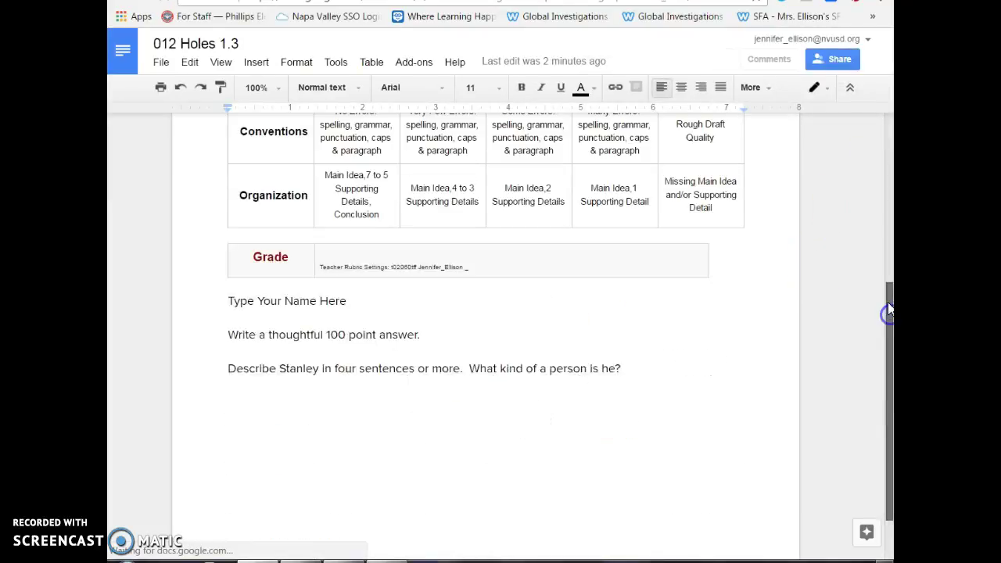
left_click_drag(889, 292, 885, 154)
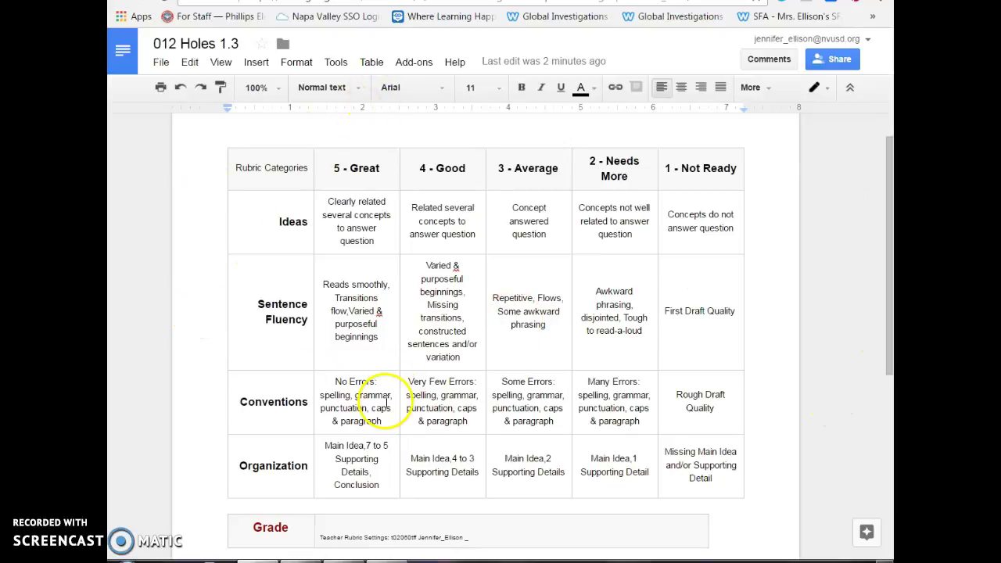
left_click(414, 63)
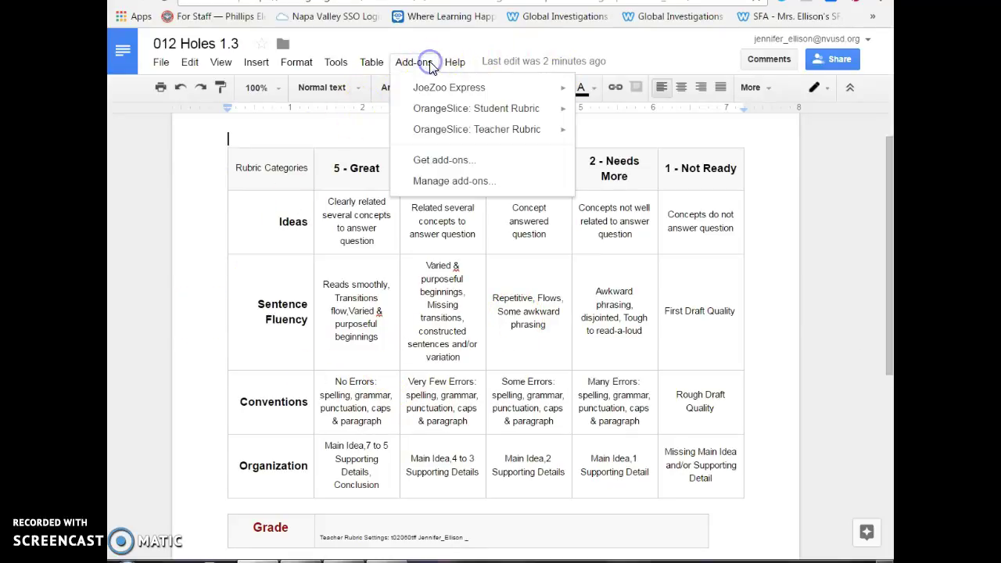
left_click(440, 134)
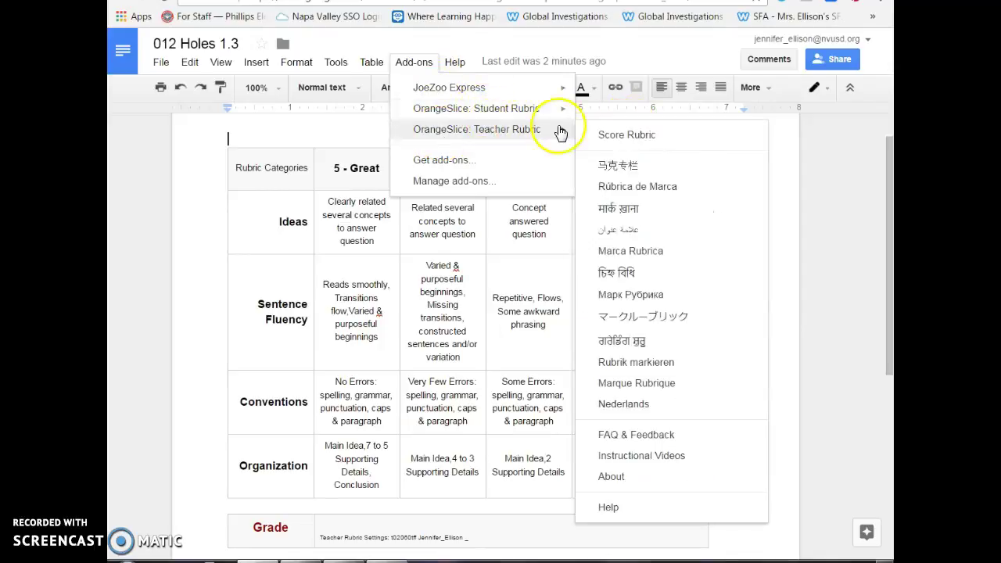
left_click(597, 136)
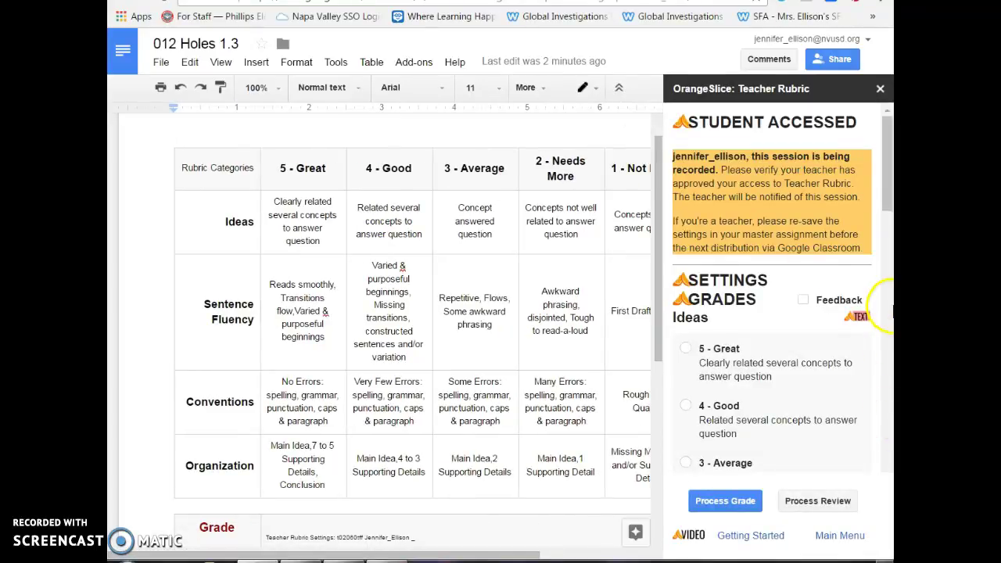
Grade Ideas as 5 - Great, and Sentence Fluency, Conventions and Organization as 4 - Good
left_click_drag(890, 183, 890, 218)
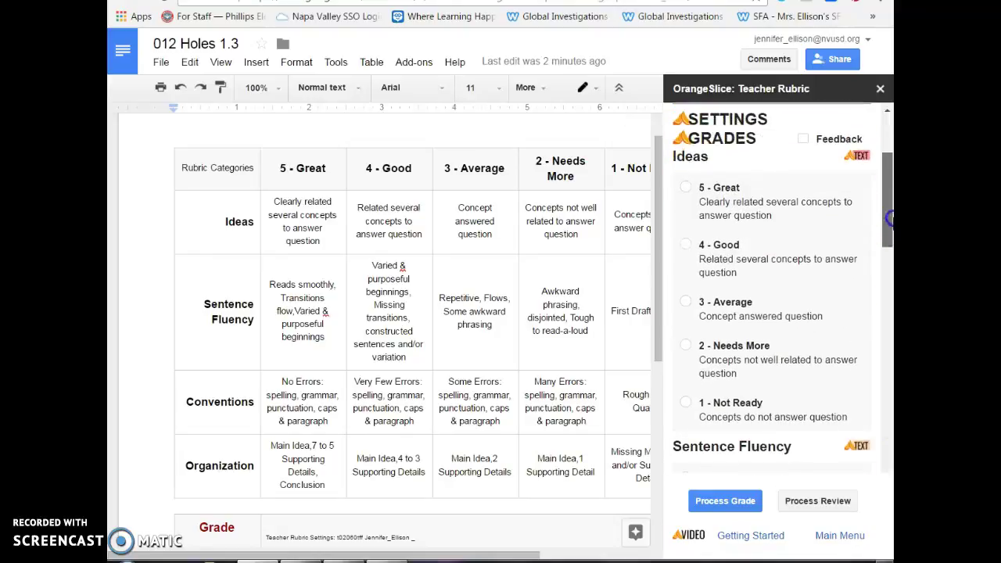
left_click(686, 192)
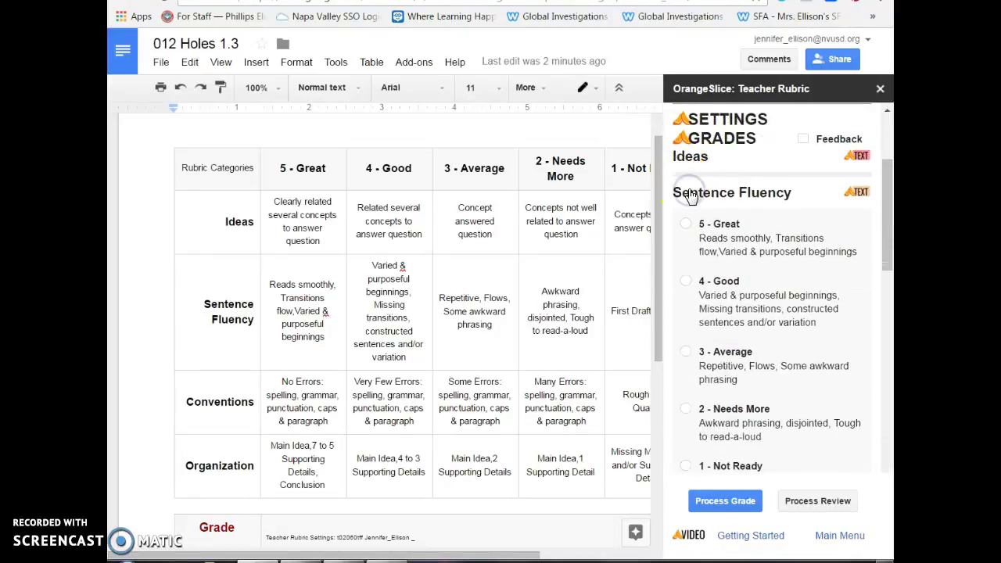
left_click(686, 276)
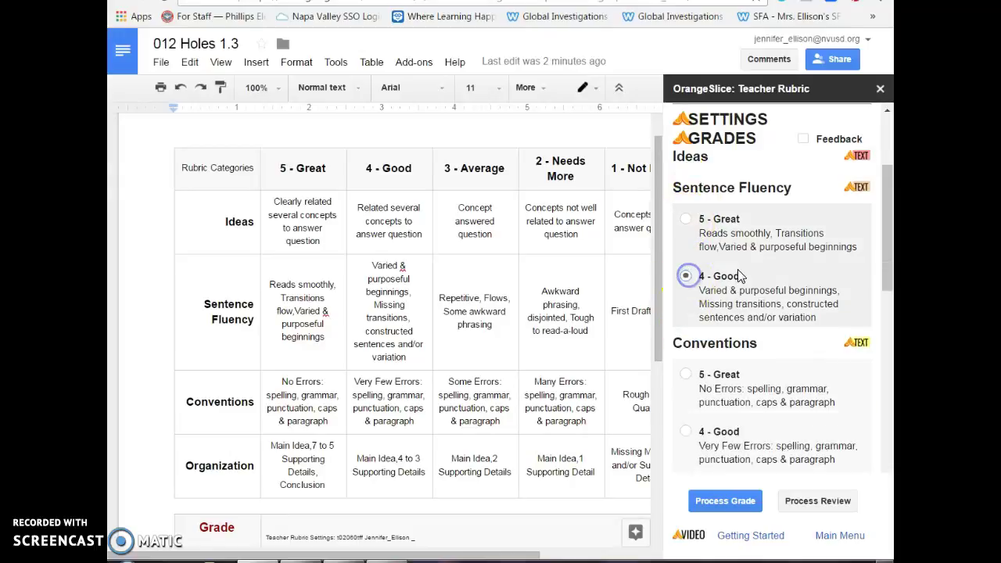
left_click(686, 308)
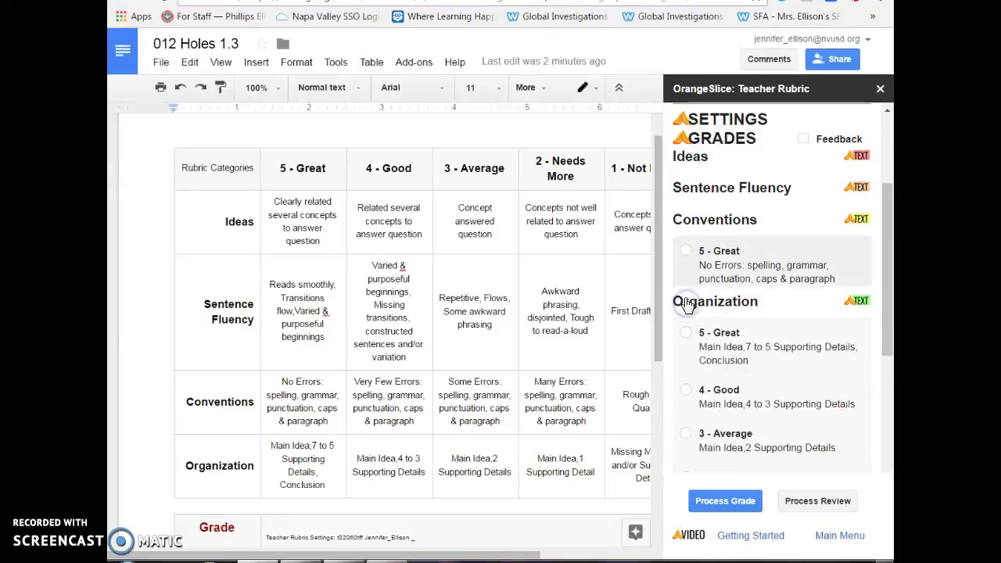
left_click(683, 339)
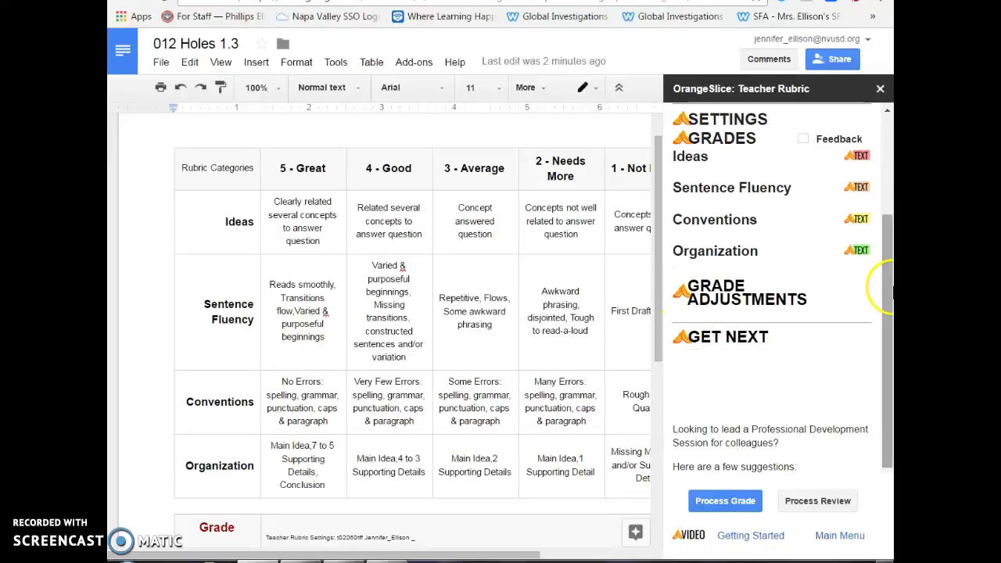
Process the grade, close the Teacher Rubric sidebar and view the score table below the rubric
left_click_drag(890, 294, 890, 329)
left_click(713, 502)
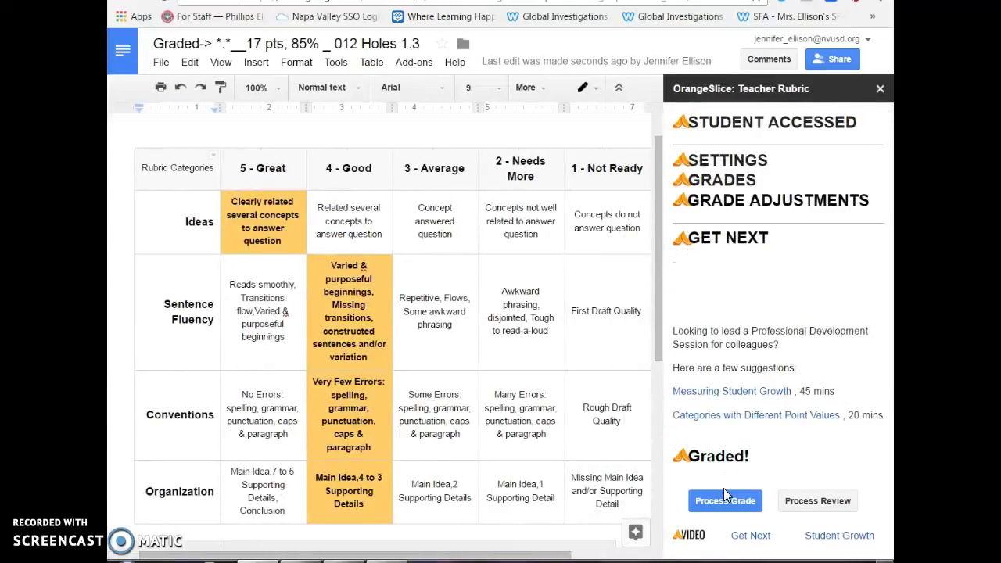
left_click(883, 88)
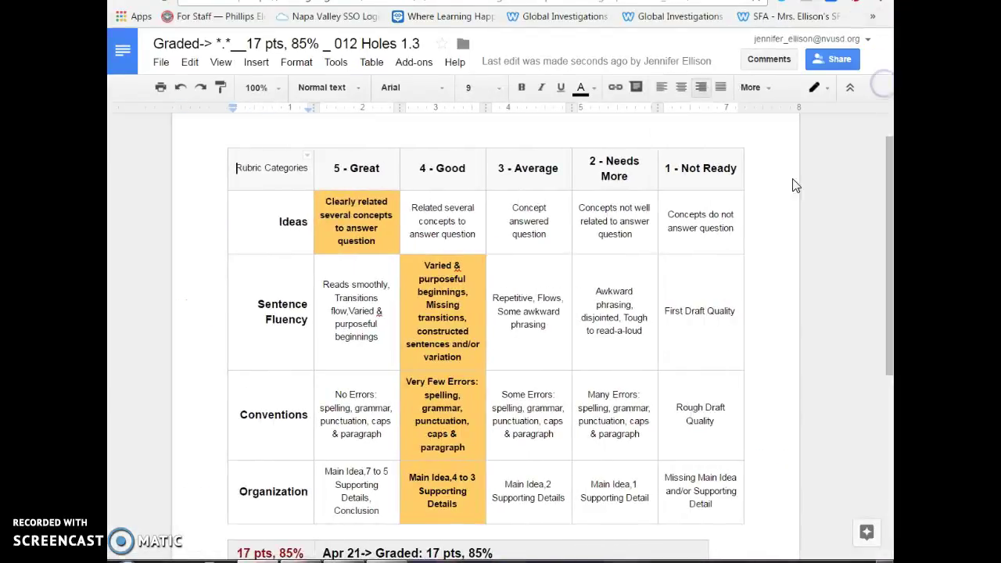
left_click_drag(889, 223, 890, 295)
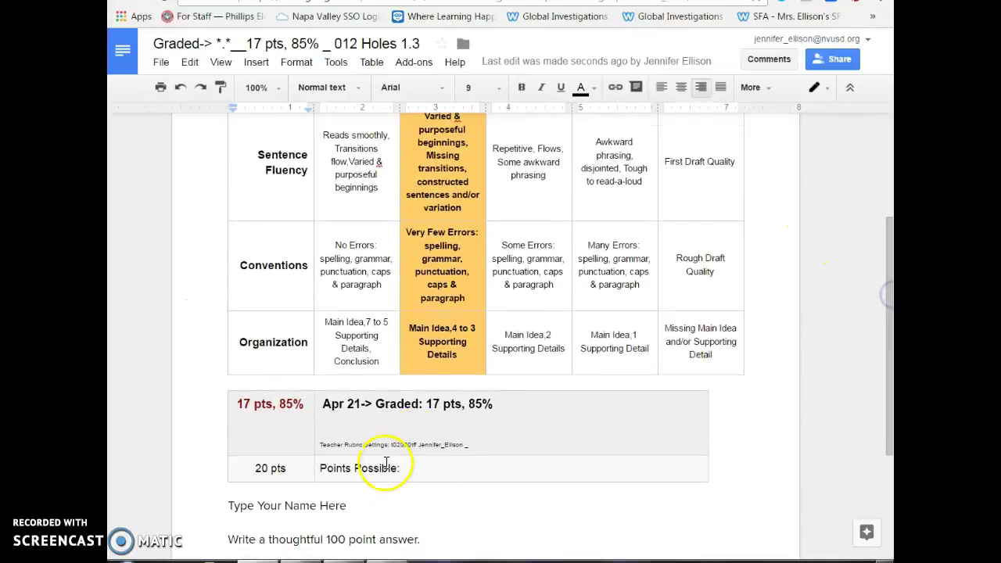